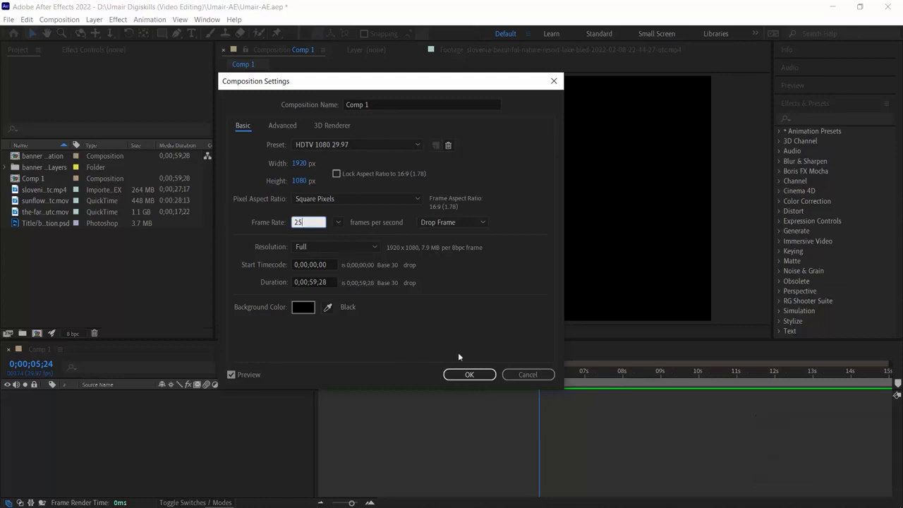
# - Set Comp 1's duration to 0:01:00:01 at 25 frames per second and apply the composition settings
pyautogui.click(317, 283)
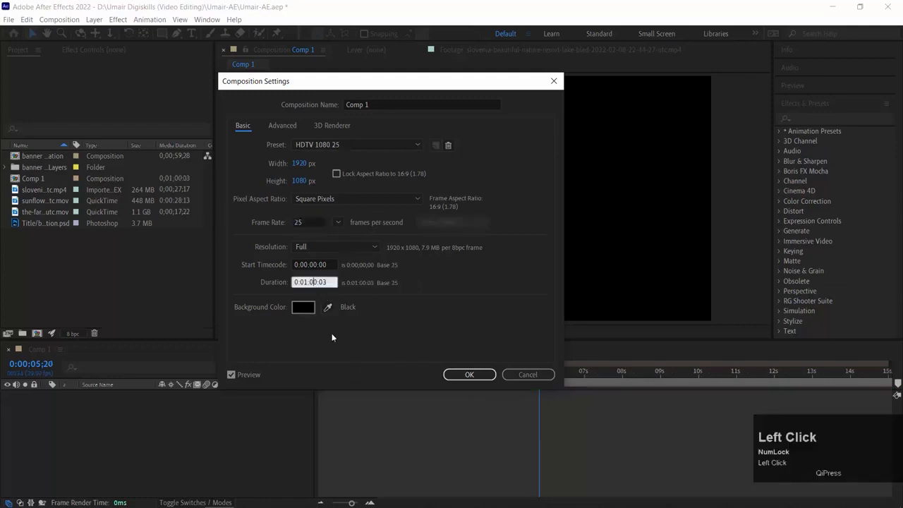
pyautogui.doubleClick(302, 282)
pyautogui.click(336, 283)
pyautogui.press('BackSpace')
pyautogui.write('1')
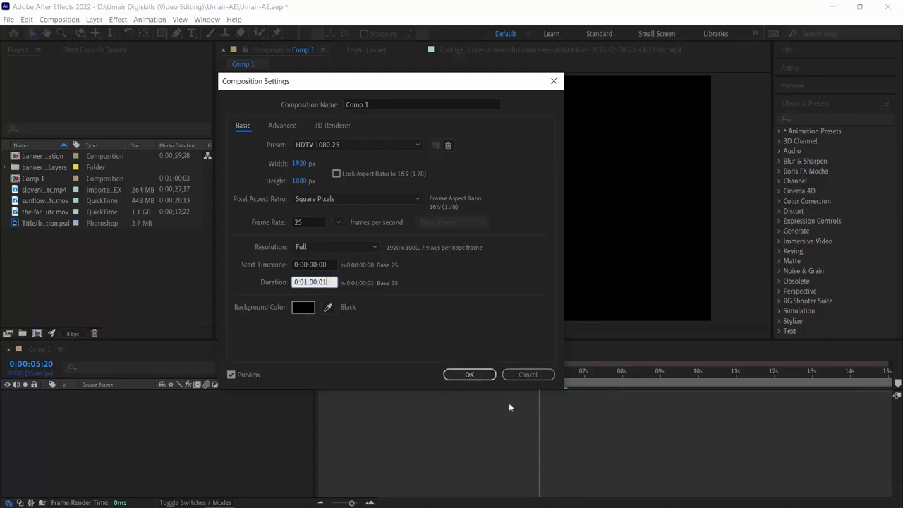
pyautogui.click(471, 376)
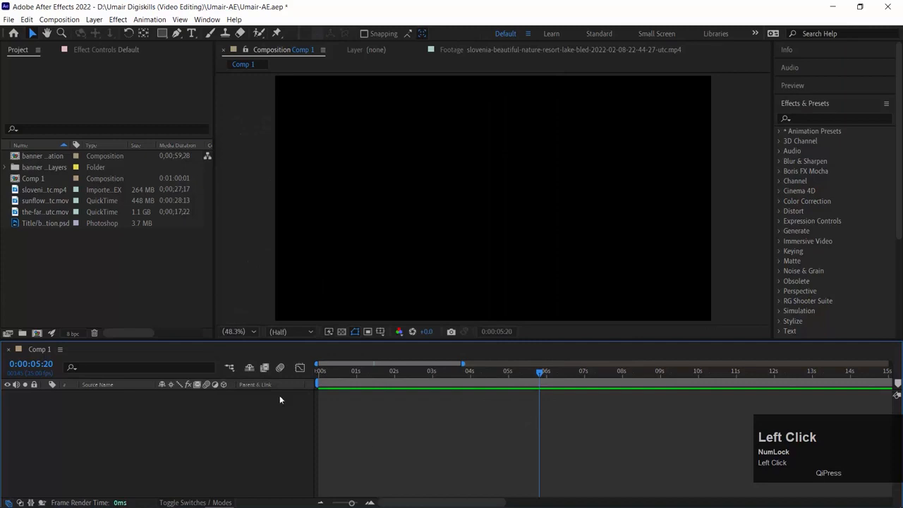
# - Import the farmer-examining-wheat-ears clip from the Stock videos folder and add it to the Comp 1 timeline
pyautogui.click(65, 266)
pyautogui.doubleClick(66, 271)
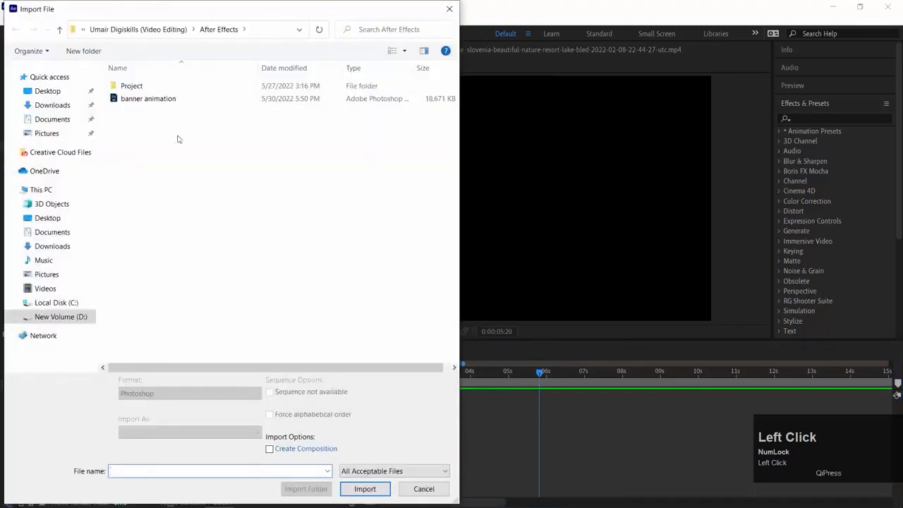
pyautogui.click(148, 162)
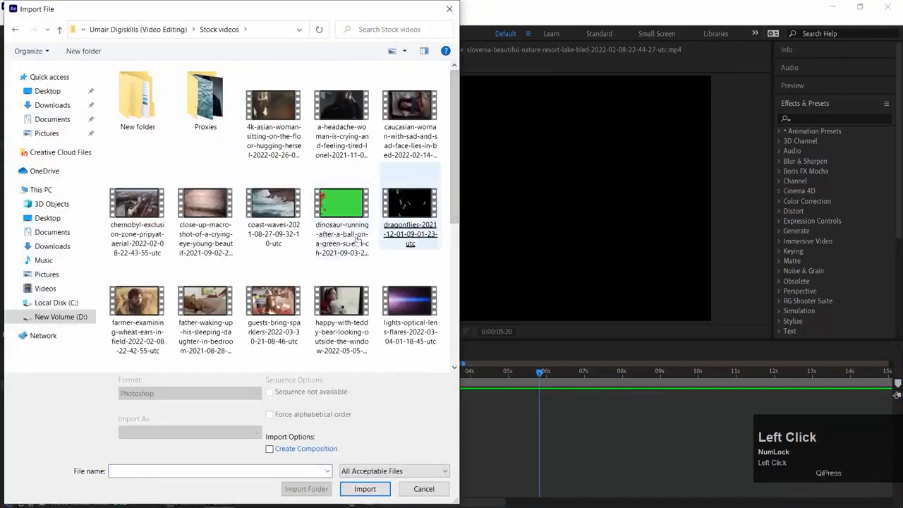
pyautogui.click(138, 305)
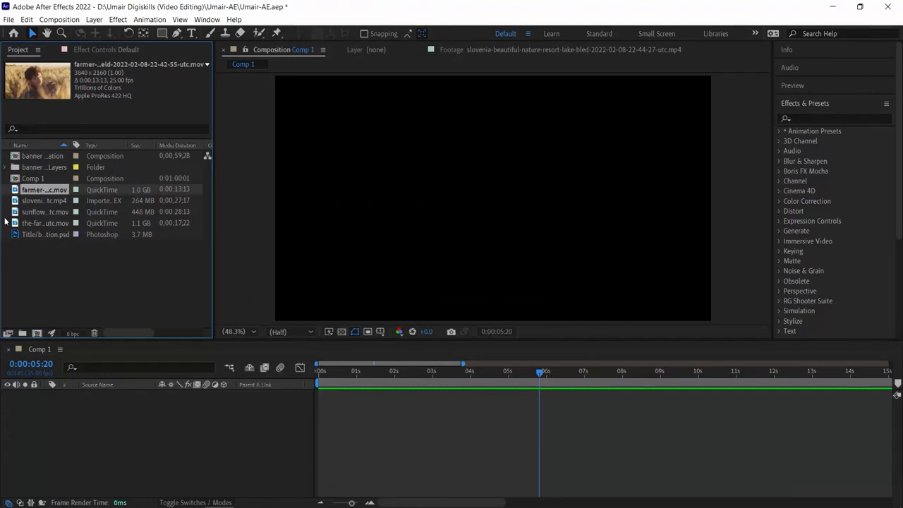
pyautogui.moveTo(15, 192); pyautogui.dragTo(51, 379)
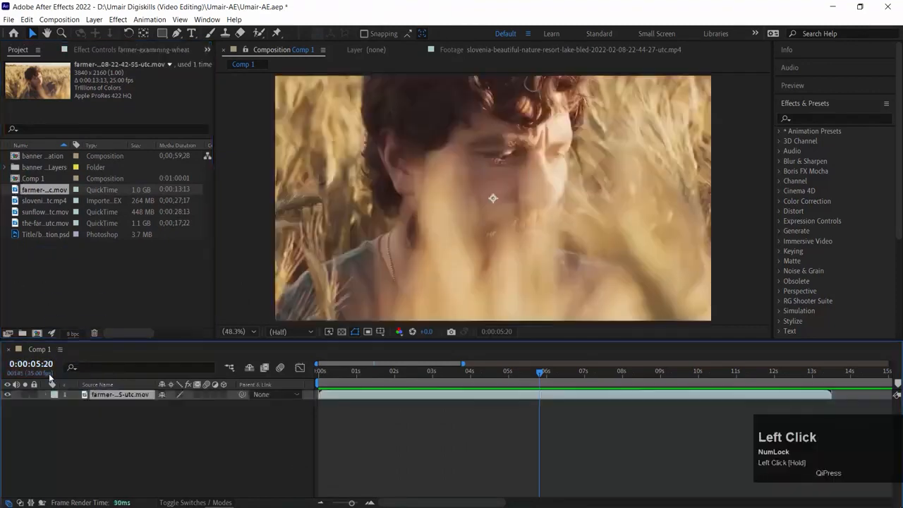
# - Scale the farmer clip layer to 50% so that the whole shot fits the composition frame
pyautogui.click(238, 331)
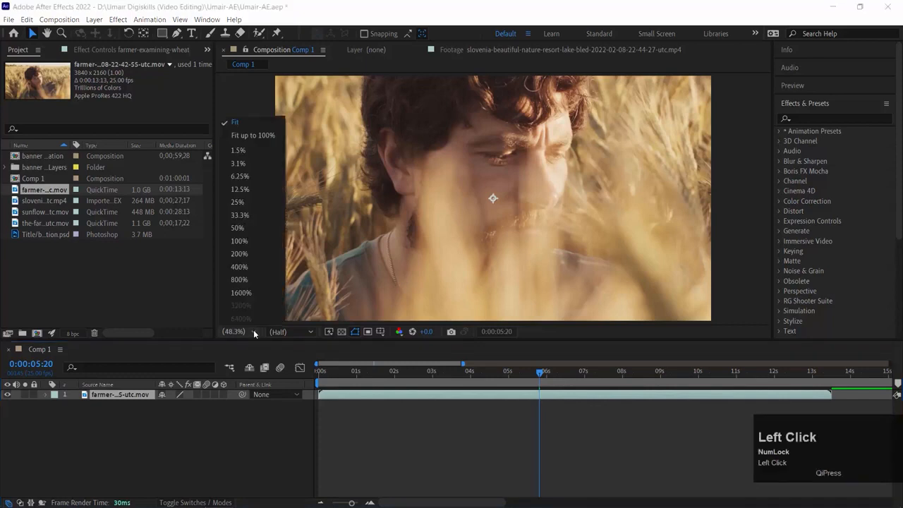
pyautogui.click(248, 202)
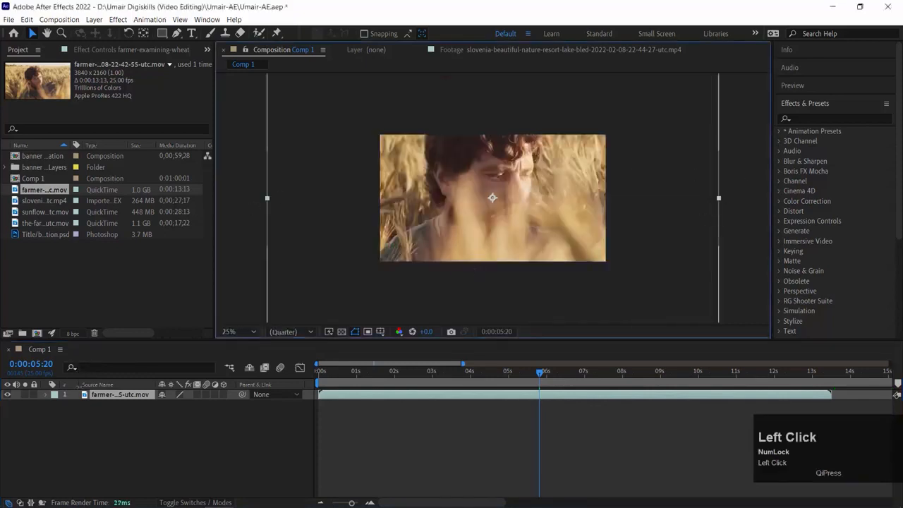
pyautogui.click(45, 394)
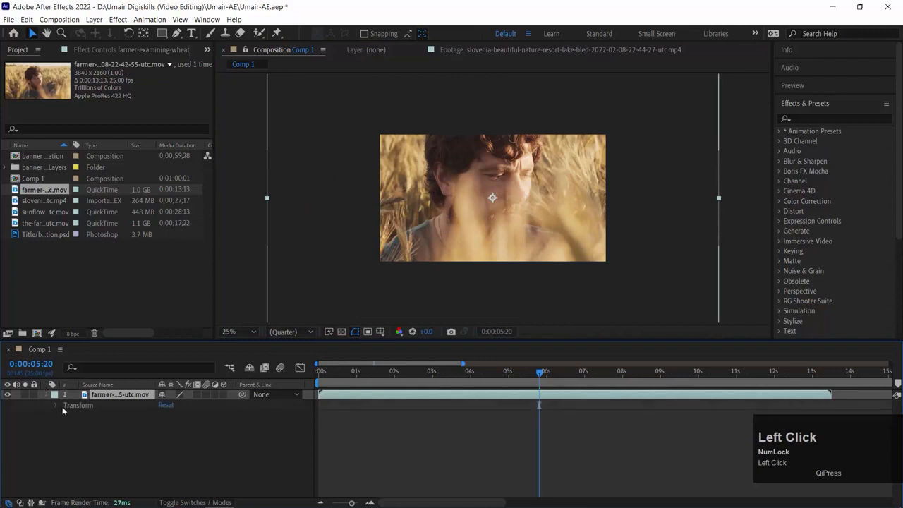
pyautogui.click(57, 407)
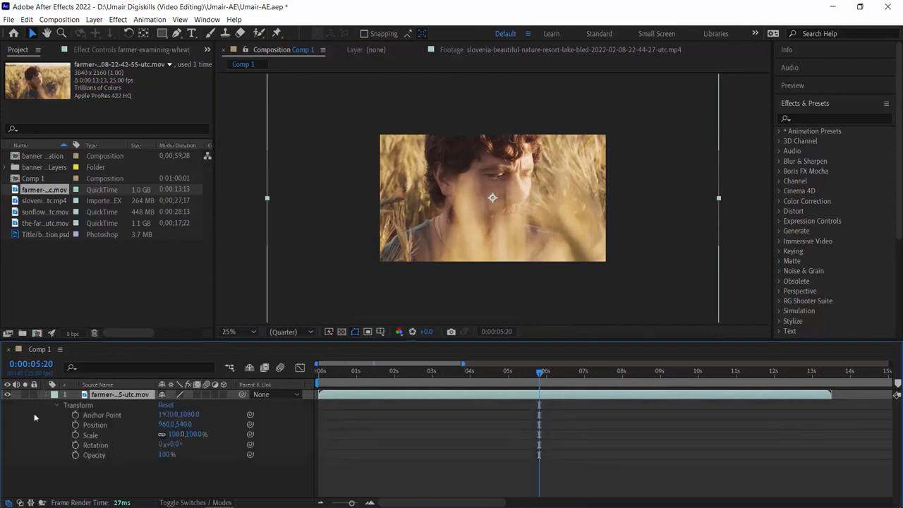
pyautogui.click(44, 395)
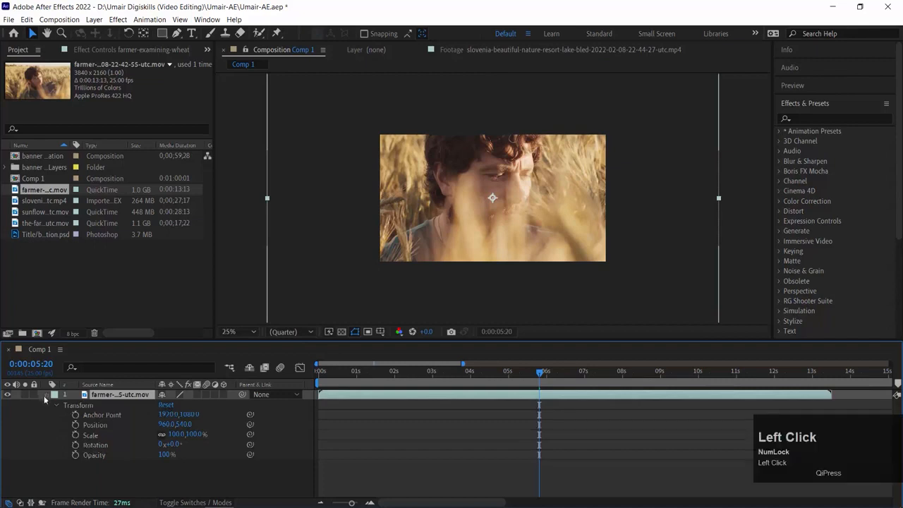
pyautogui.click(121, 398)
pyautogui.press('s')
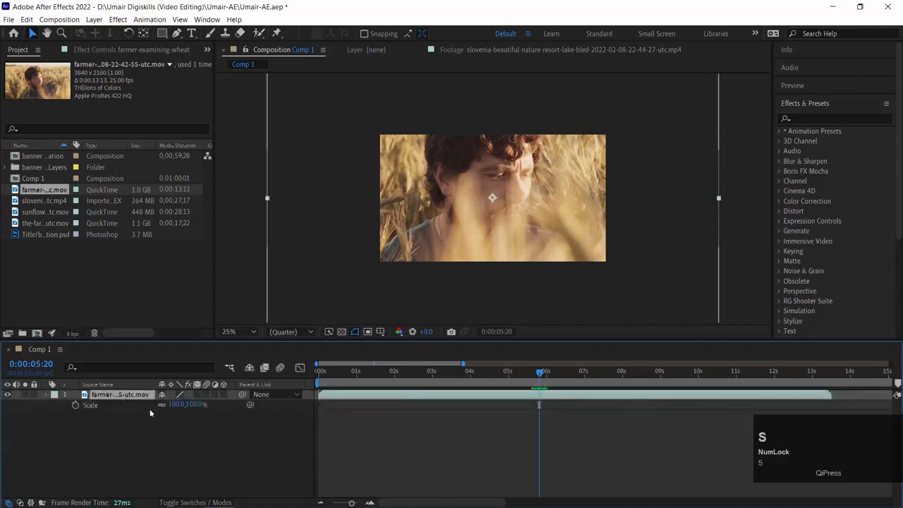
pyautogui.click(175, 405)
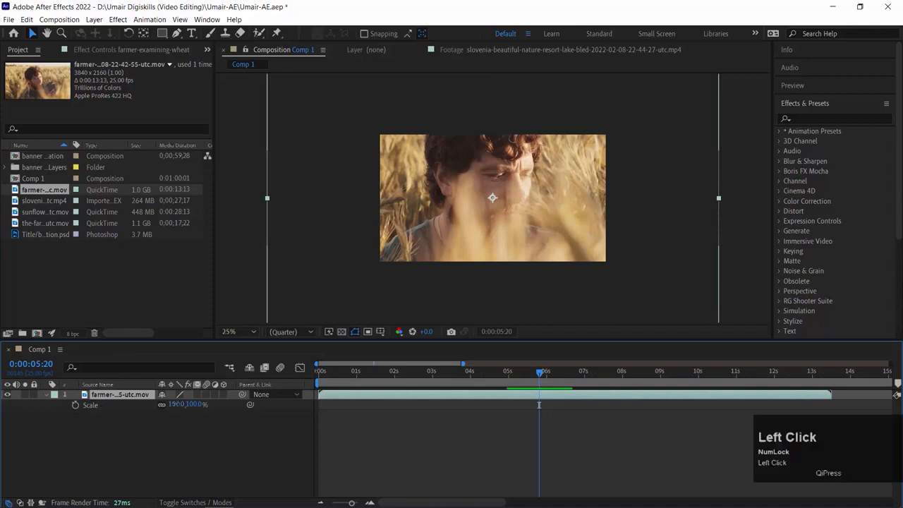
pyautogui.write('50')
pyautogui.press('Return')
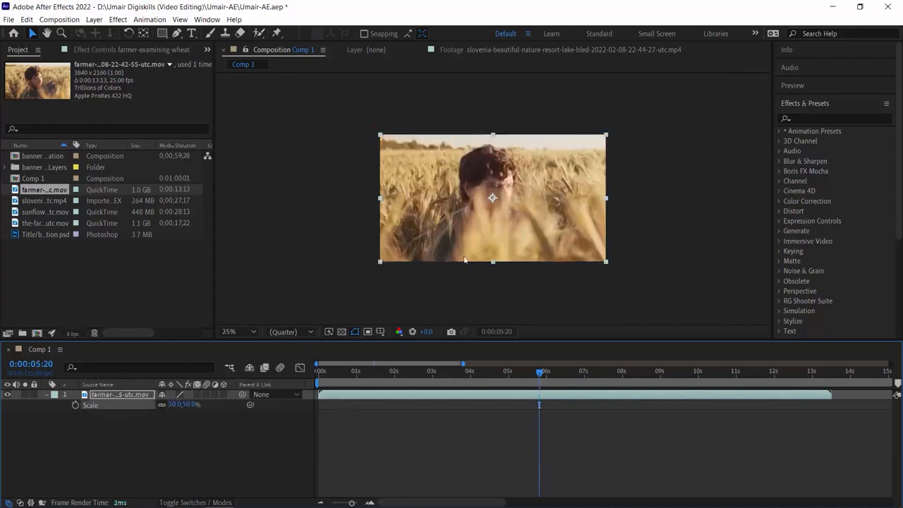
# - Fit the composition view to its viewer and move the playhead to 0:00:00:00
pyautogui.click(239, 331)
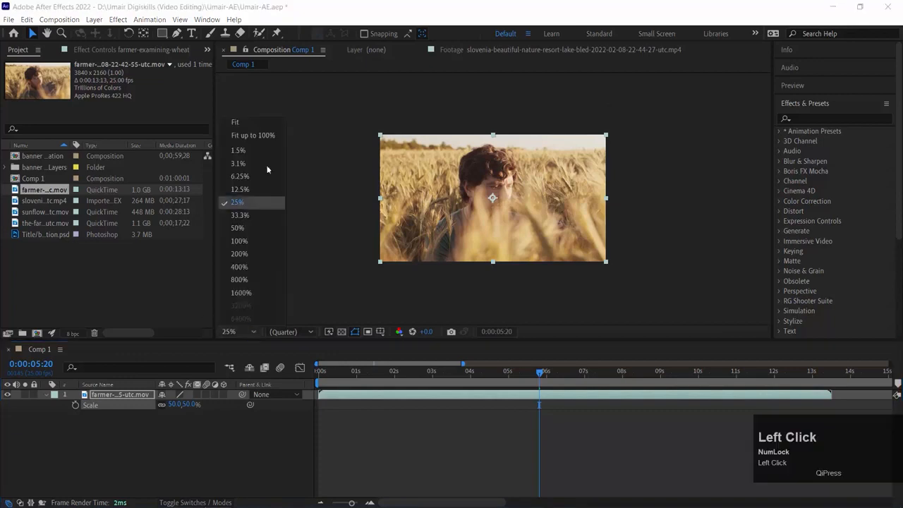
pyautogui.click(262, 128)
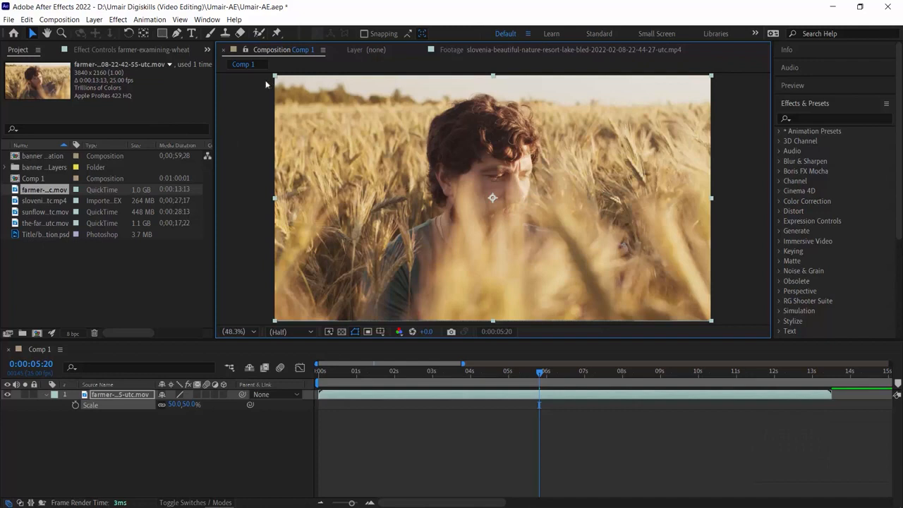
pyautogui.click(321, 371)
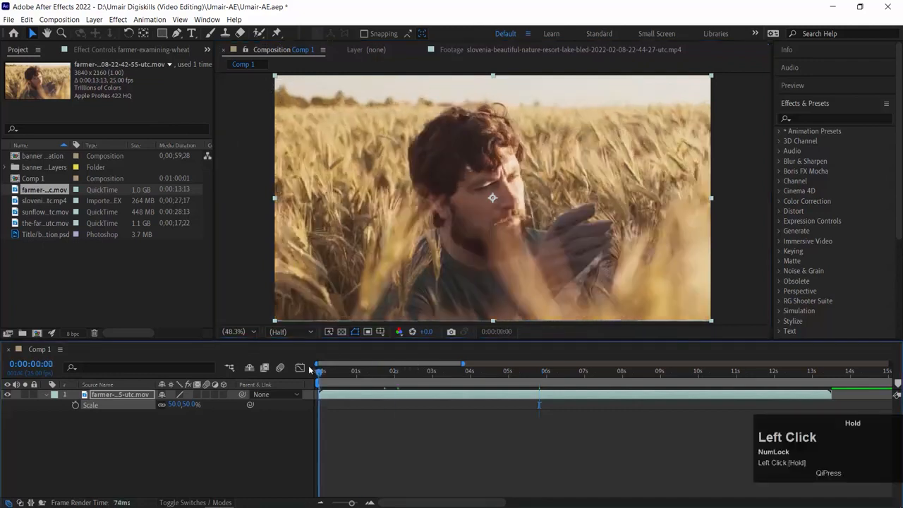
pyautogui.moveTo(334, 381); pyautogui.dragTo(280, 367)
# - Examine the effect categories offered for the farmer clip layer without applying any effect
pyautogui.rightClick(84, 394)
pyautogui.moveTo(141, 256)
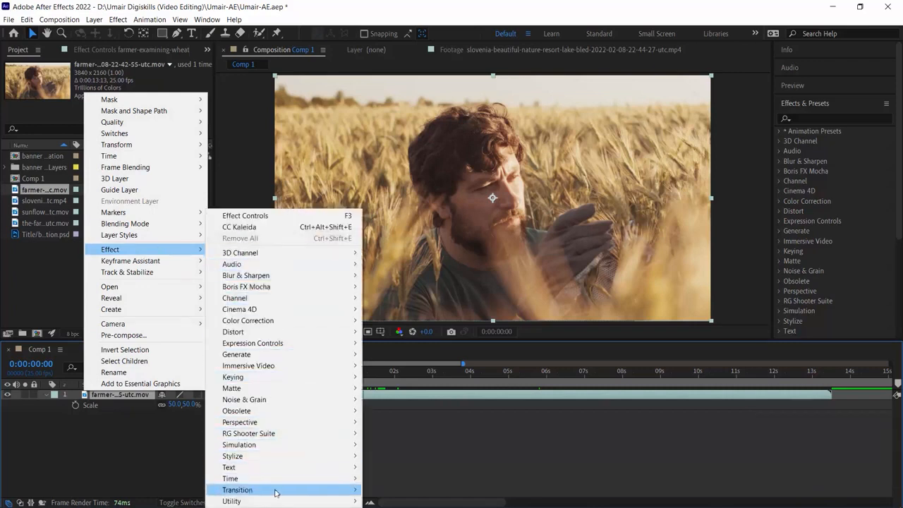
pyautogui.click(43, 265)
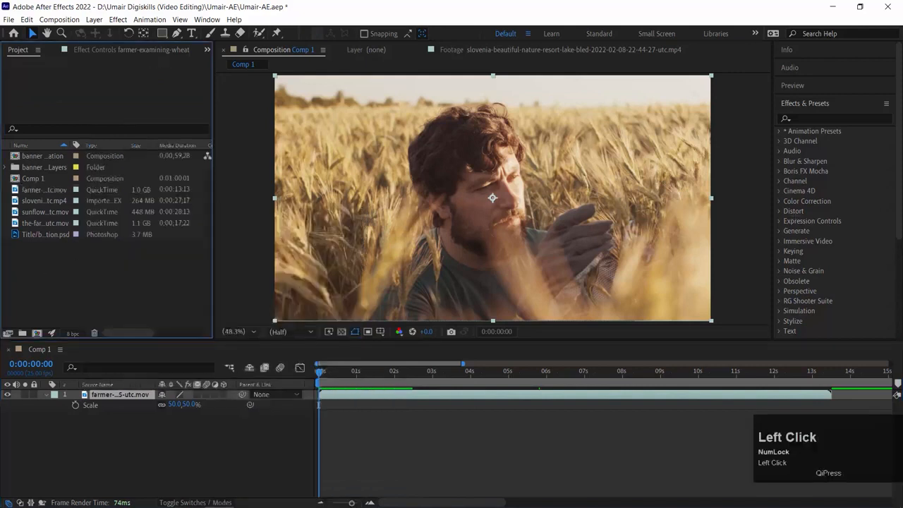
# - Close the Effects & Presets panel and reopen it in the workspace
pyautogui.click(882, 103)
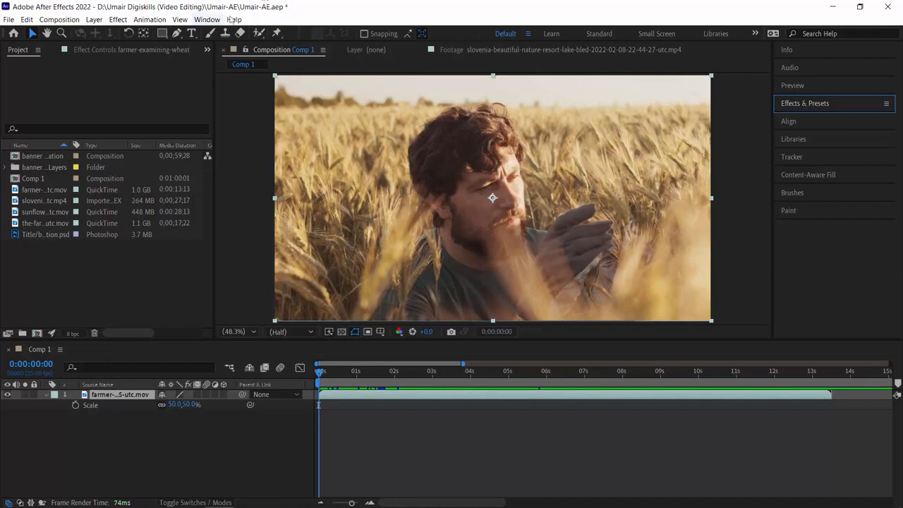
pyautogui.click(887, 104)
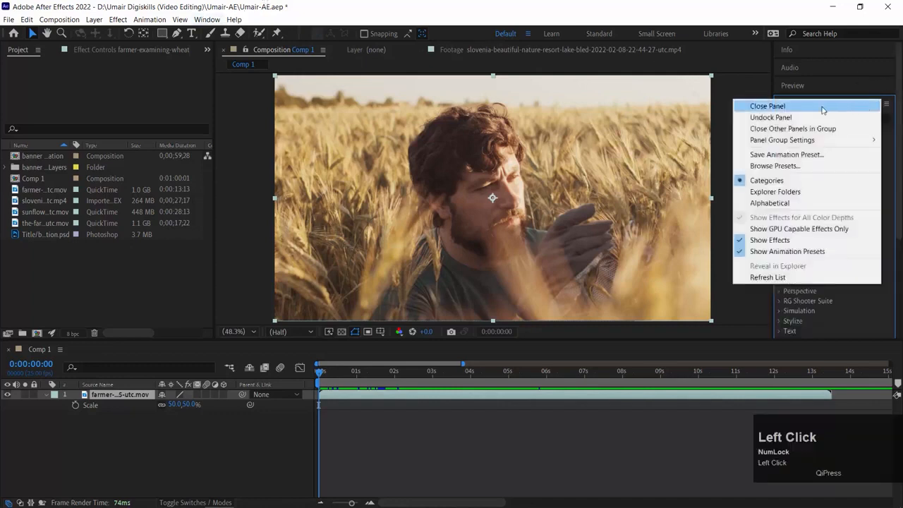
pyautogui.click(821, 107)
pyautogui.click(207, 19)
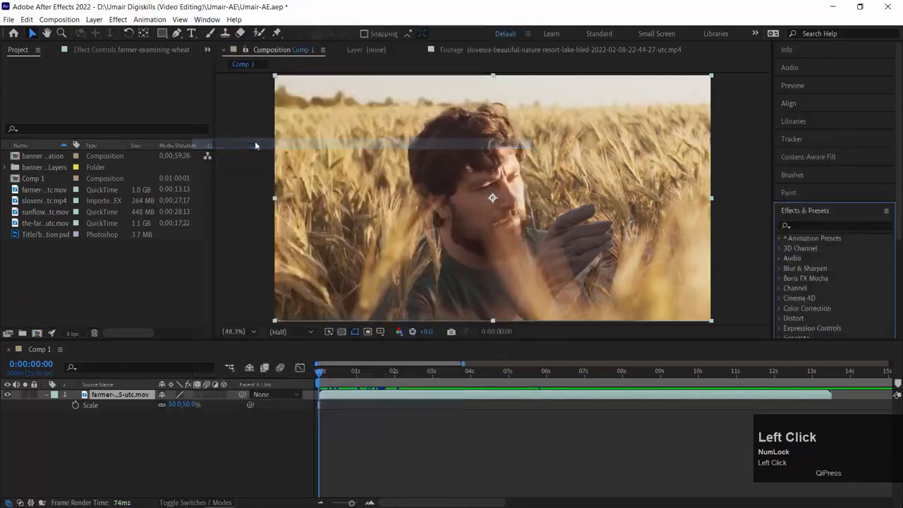
pyautogui.click(257, 145)
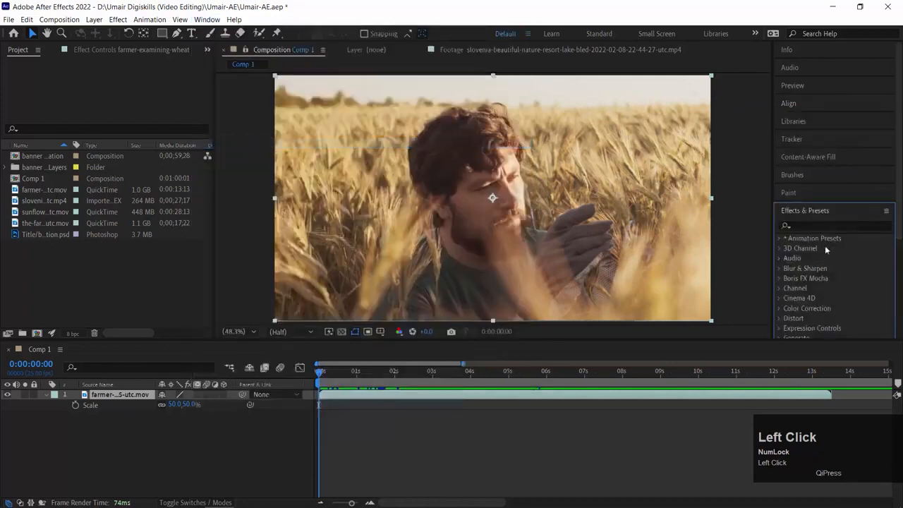
# - Look through the effect categories, search the effects and presets for "blur", and clear the search
pyautogui.click(808, 223)
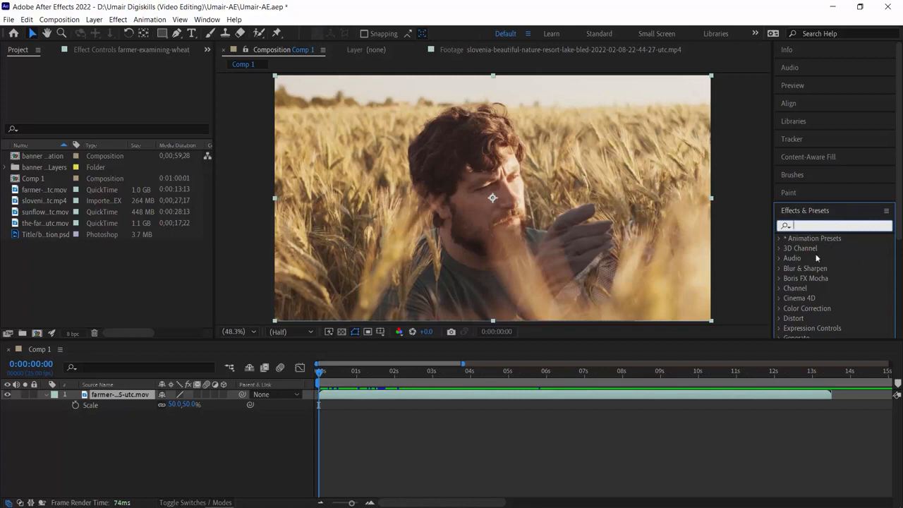
pyautogui.scroll(-4, 816, 271)
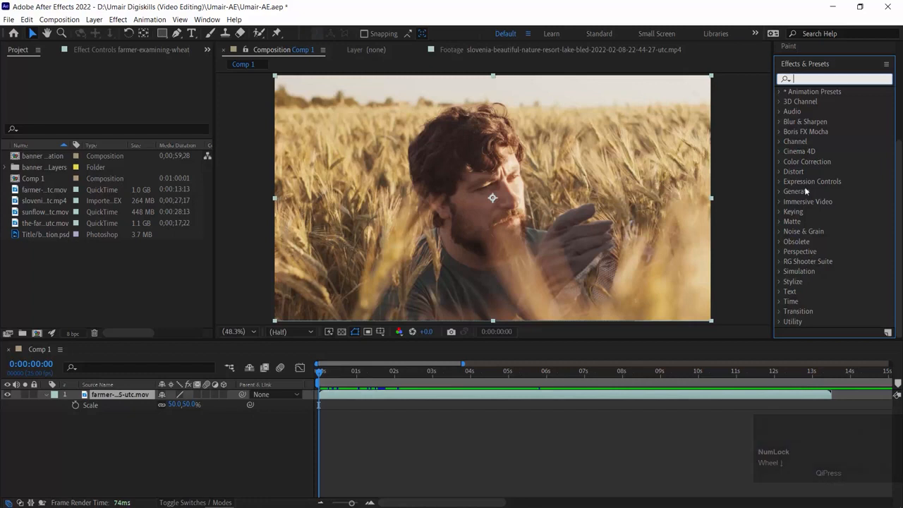
pyautogui.scroll(4, 803, 188)
pyautogui.click(807, 225)
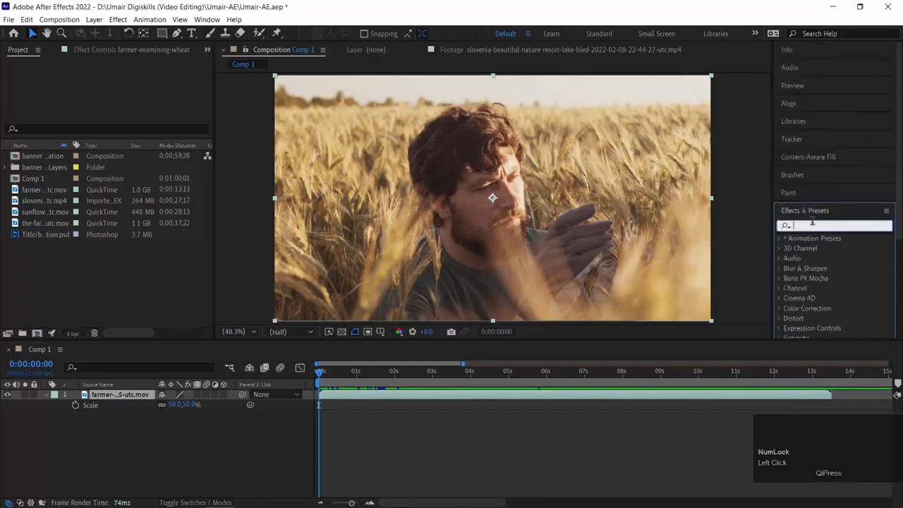
pyautogui.write('blur')
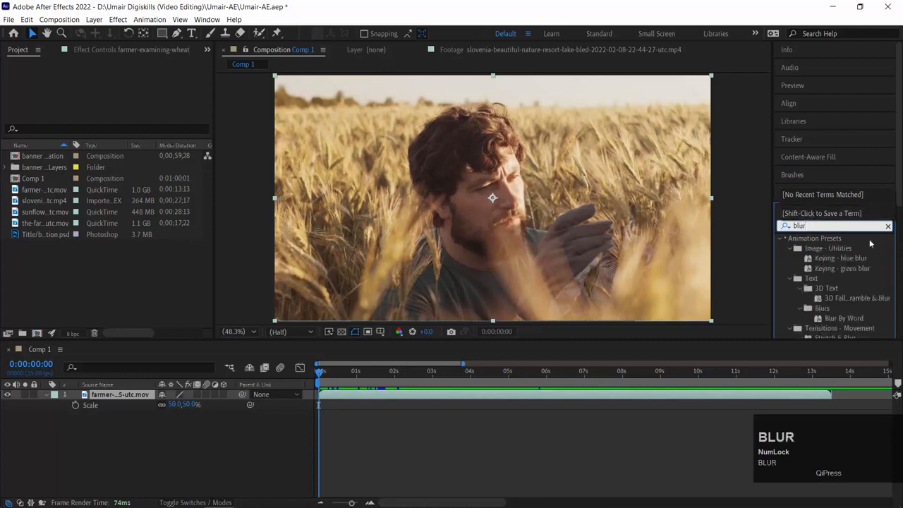
pyautogui.scroll(-5, 846, 265)
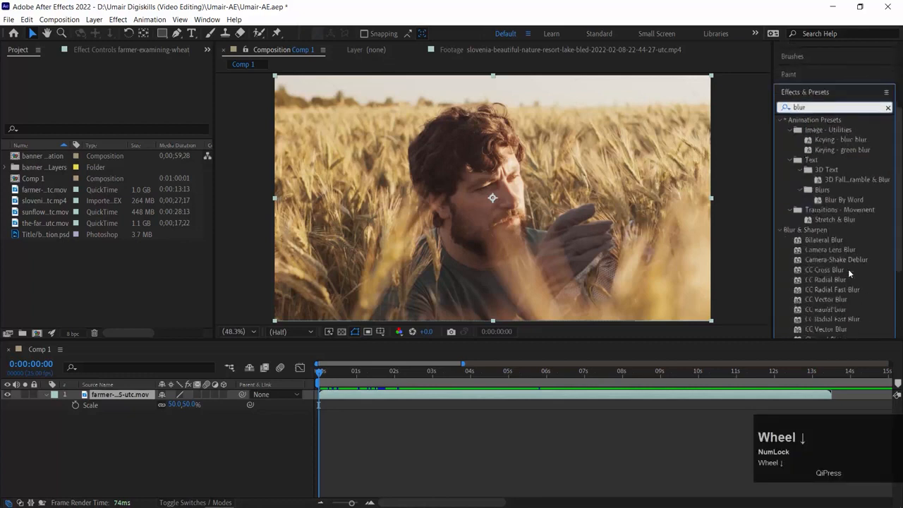
pyautogui.scroll(-1, 829, 248)
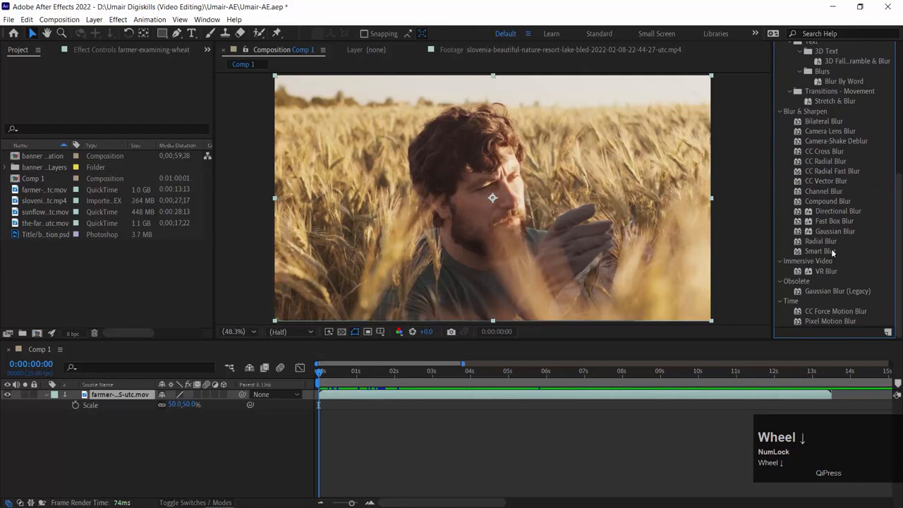
pyautogui.scroll(5, 893, 220)
pyautogui.click(887, 226)
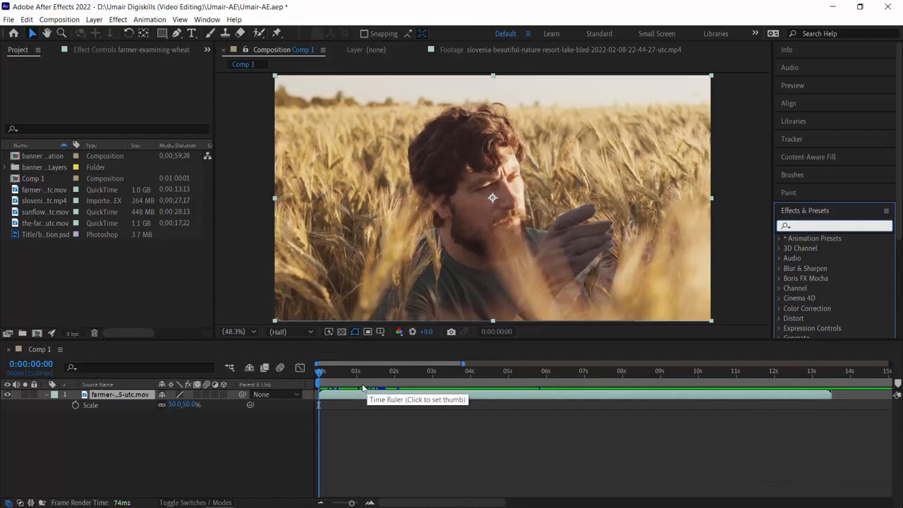
# - Compare the effect categories available for the selected farmer clip layer with those listed in Effects & Presets
pyautogui.click(117, 19)
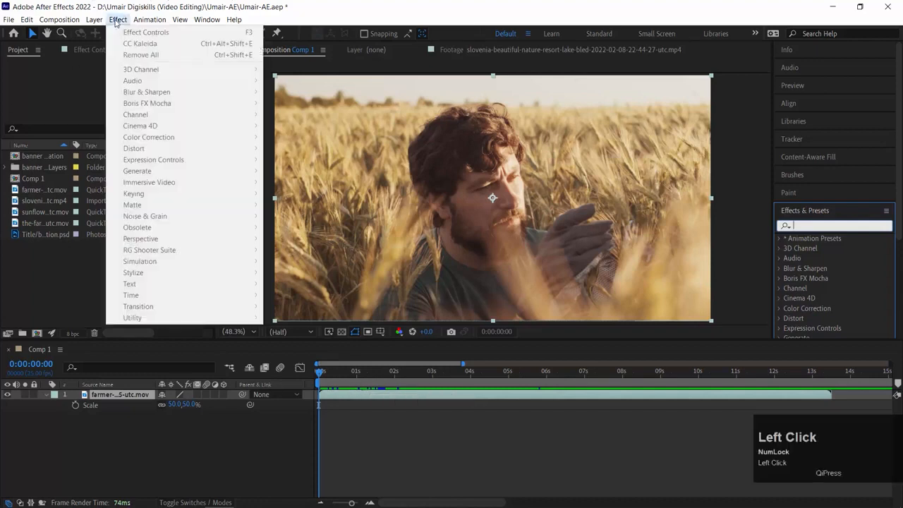
pyautogui.click(112, 432)
pyautogui.click(111, 396)
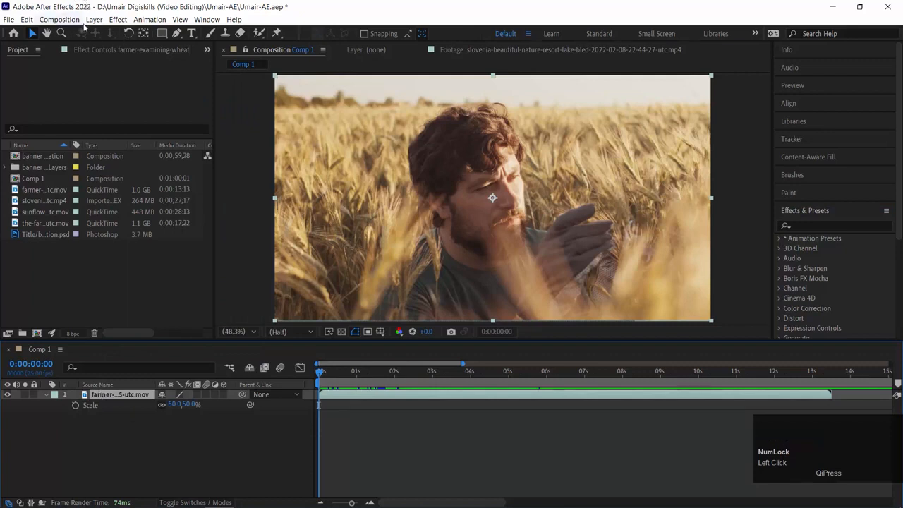
pyautogui.click(117, 19)
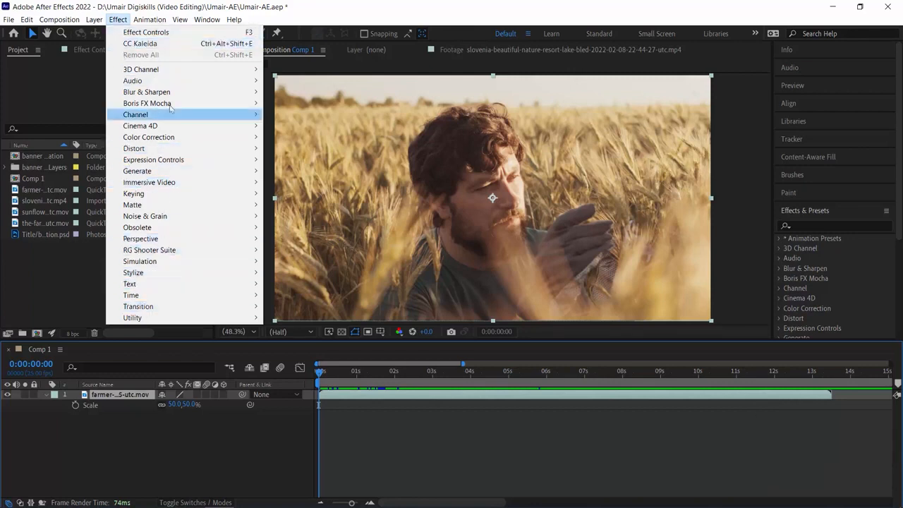
pyautogui.moveTo(170, 83)
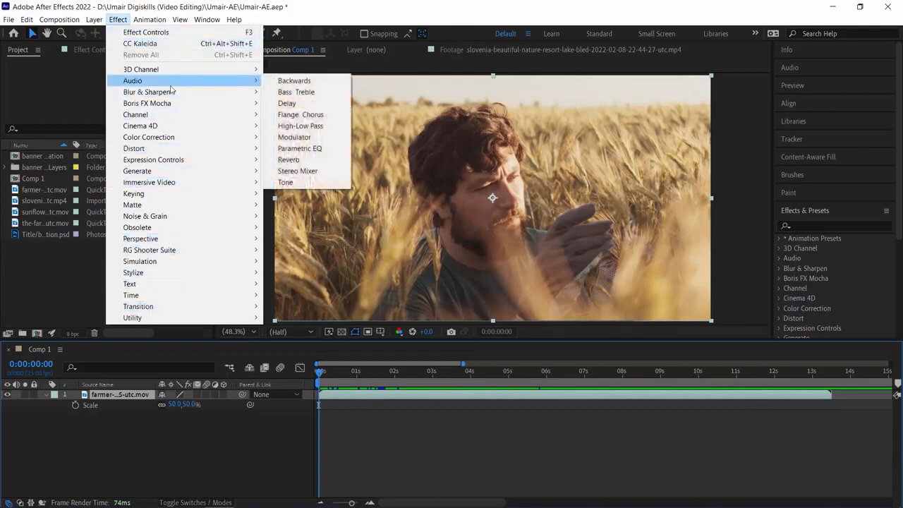
pyautogui.click(237, 432)
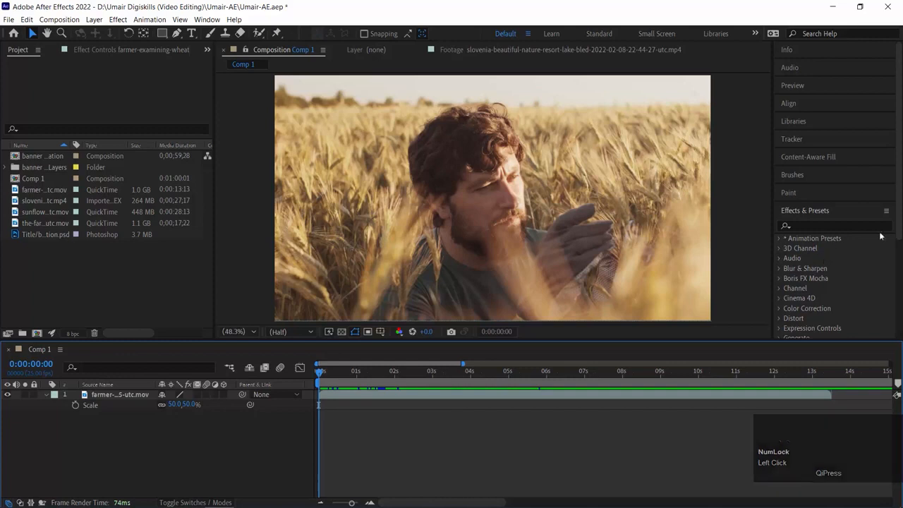
pyautogui.moveTo(899, 222); pyautogui.dragTo(896, 275)
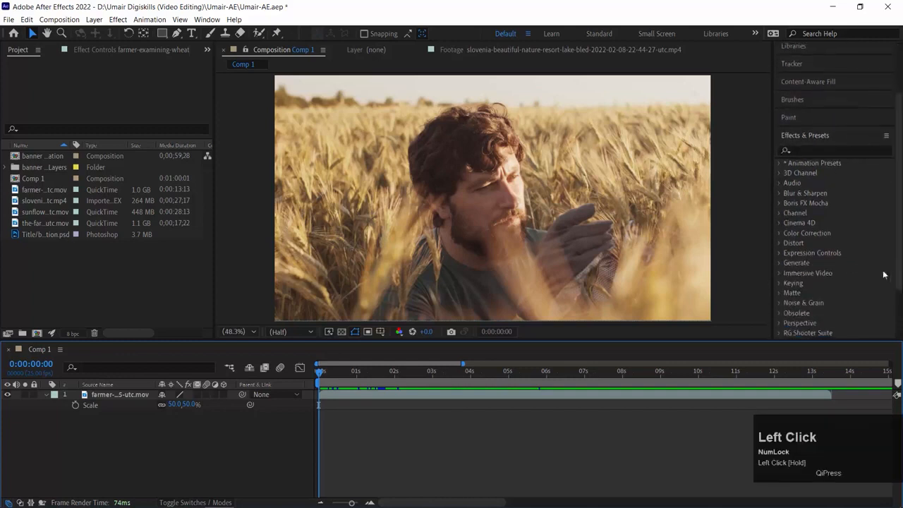
# - Apply the CC Cross Blur effect from the Blur & Sharpen category to the farmer clip layer
pyautogui.click(86, 399)
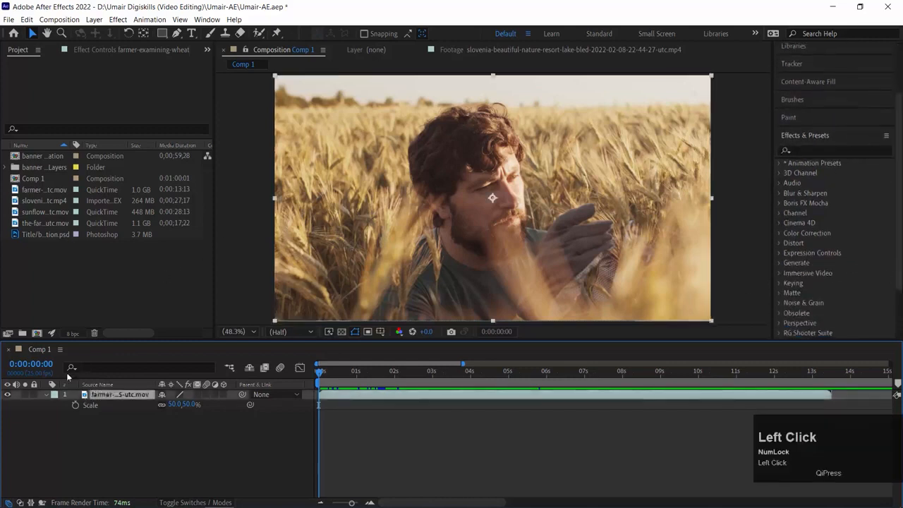
pyautogui.click(118, 19)
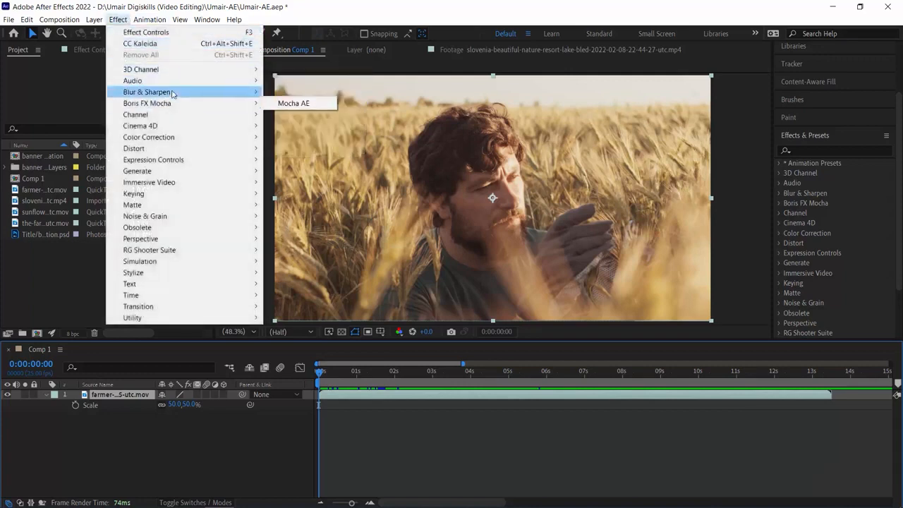
pyautogui.moveTo(172, 94)
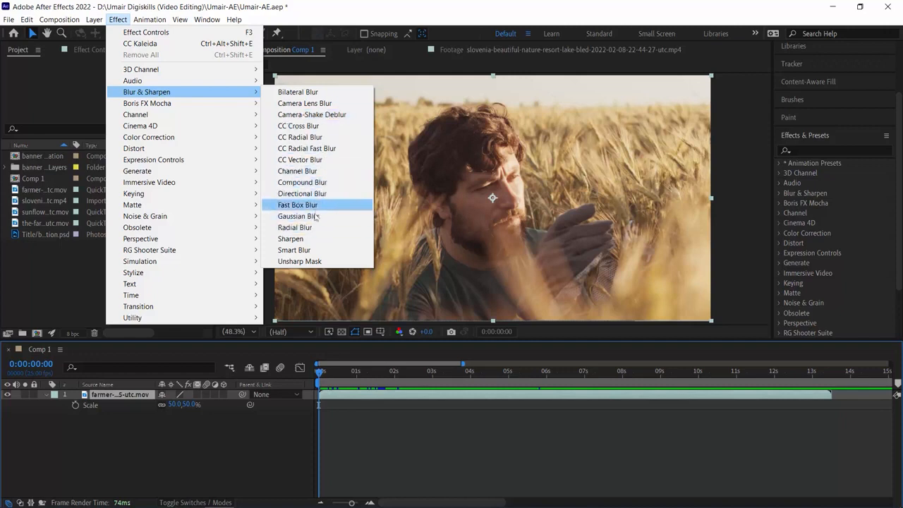
pyautogui.click(335, 131)
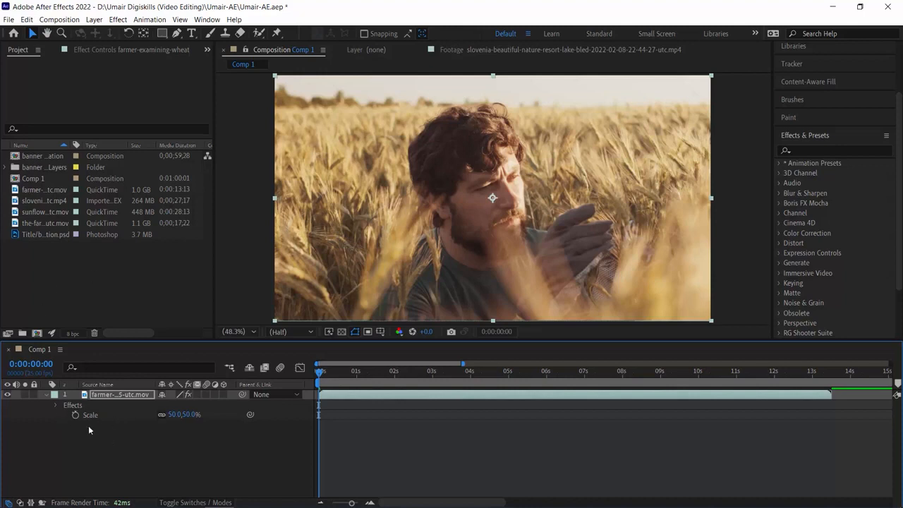
# - Expand the CC Cross Blur properties under the farmer layer in the timeline and show the layer's Effect Controls
pyautogui.click(46, 394)
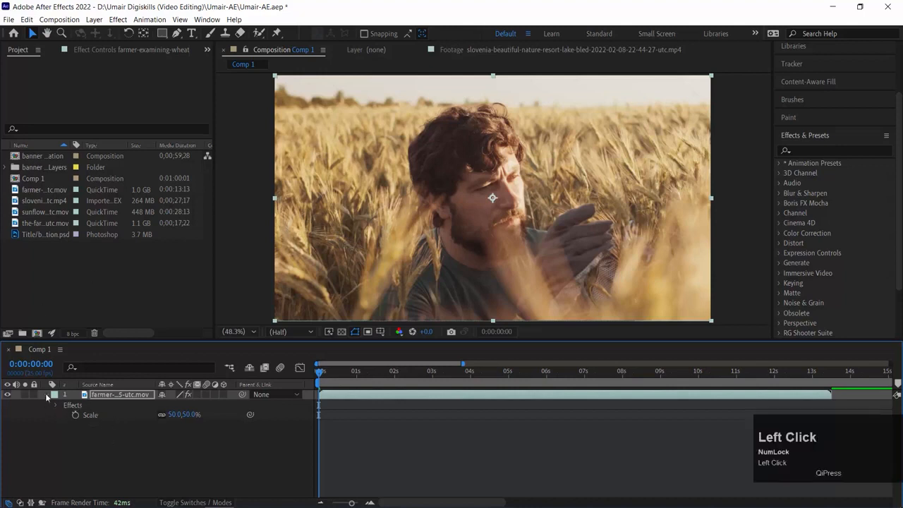
pyautogui.click(46, 394)
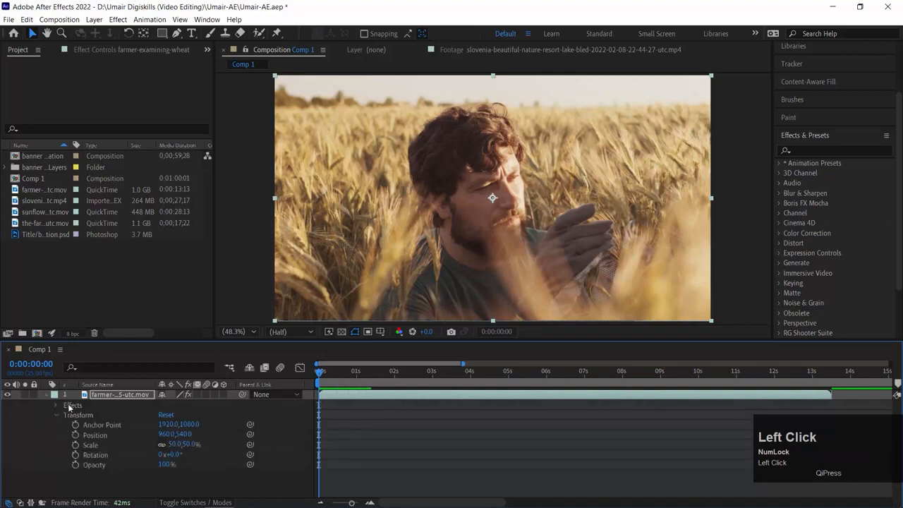
pyautogui.click(58, 415)
pyautogui.click(57, 405)
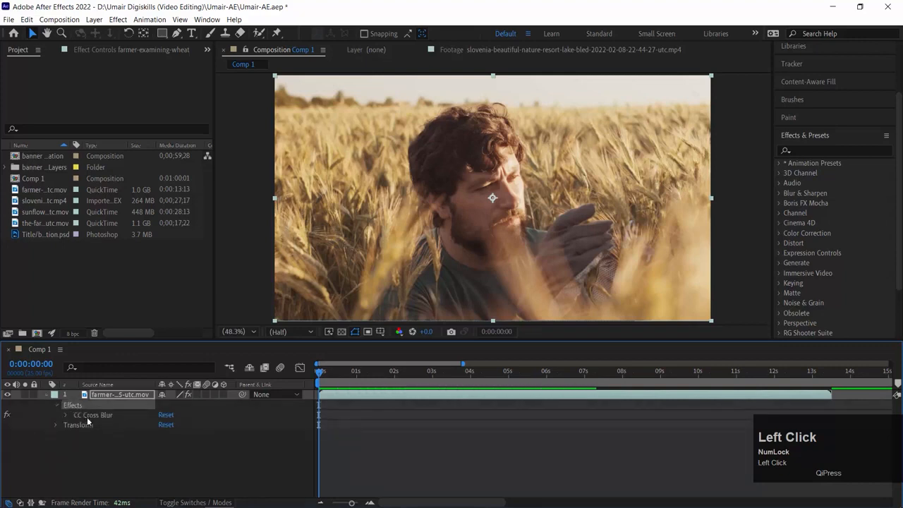
pyautogui.click(67, 417)
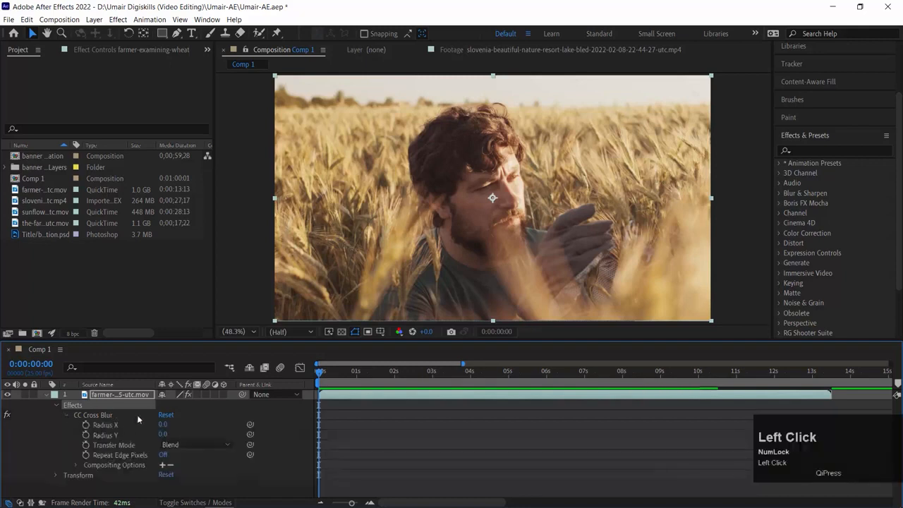
pyautogui.scroll(-1, 138, 420)
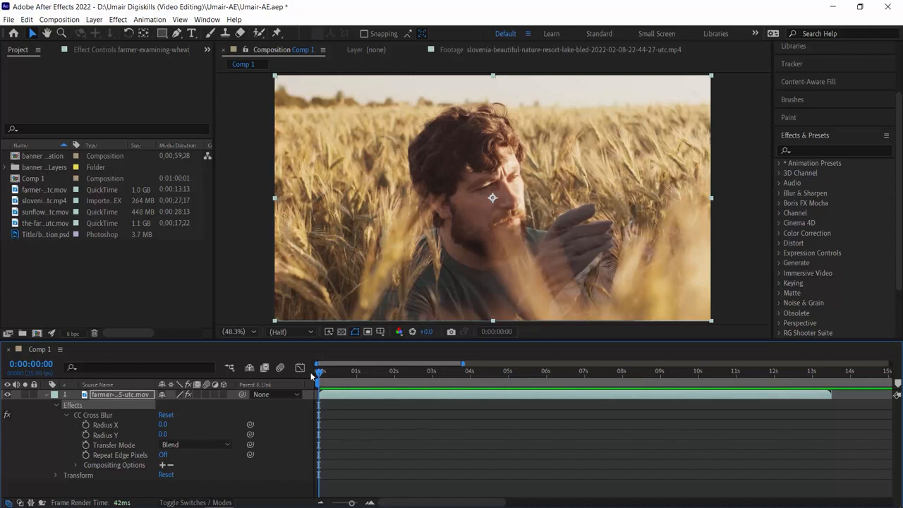
pyautogui.moveTo(325, 379); pyautogui.dragTo(285, 372)
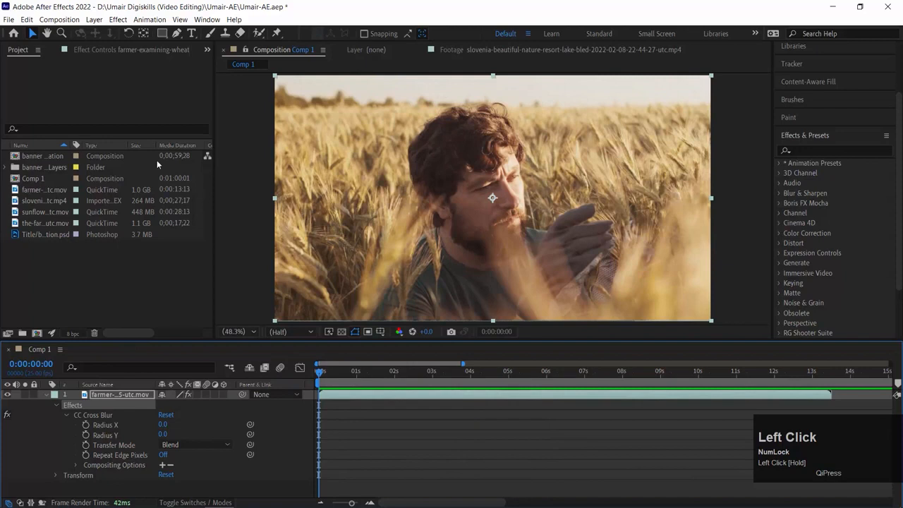
pyautogui.click(137, 49)
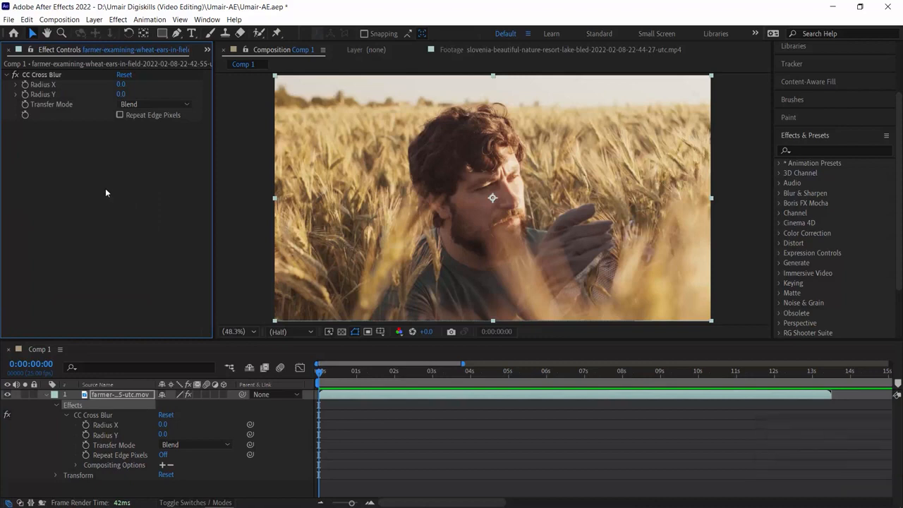
# - Set CC Cross Blur's Radius X to 21, Radius Y to 357 and Transfer Mode to Screen
pyautogui.moveTo(120, 85); pyautogui.dragTo(200, 76)
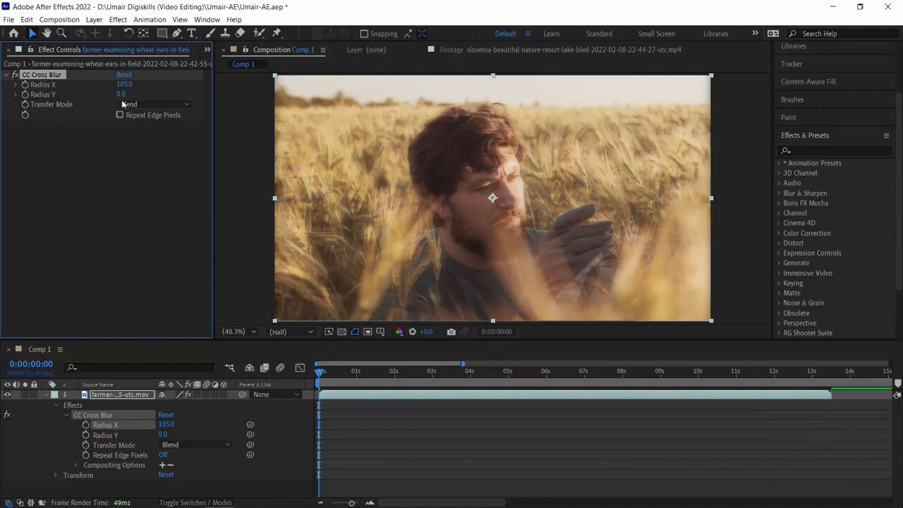
pyautogui.moveTo(167, 93); pyautogui.dragTo(2, 73)
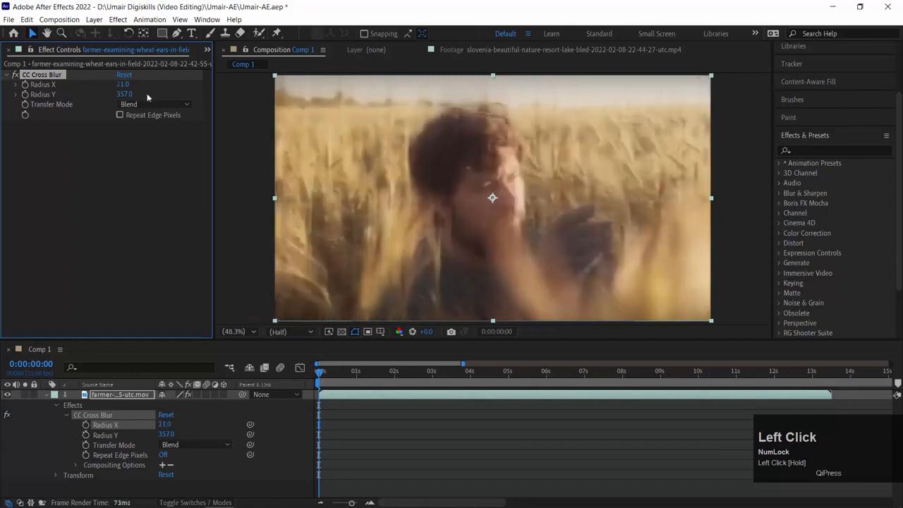
pyautogui.click(168, 103)
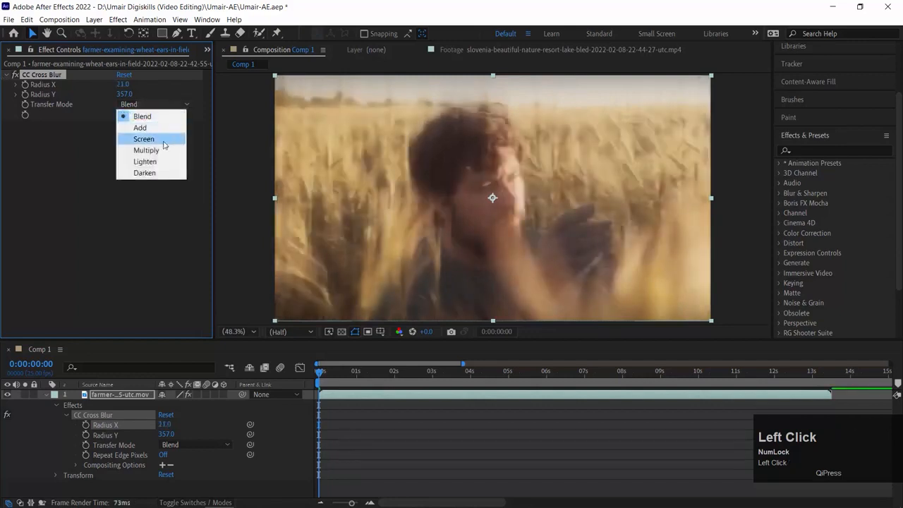
pyautogui.click(163, 139)
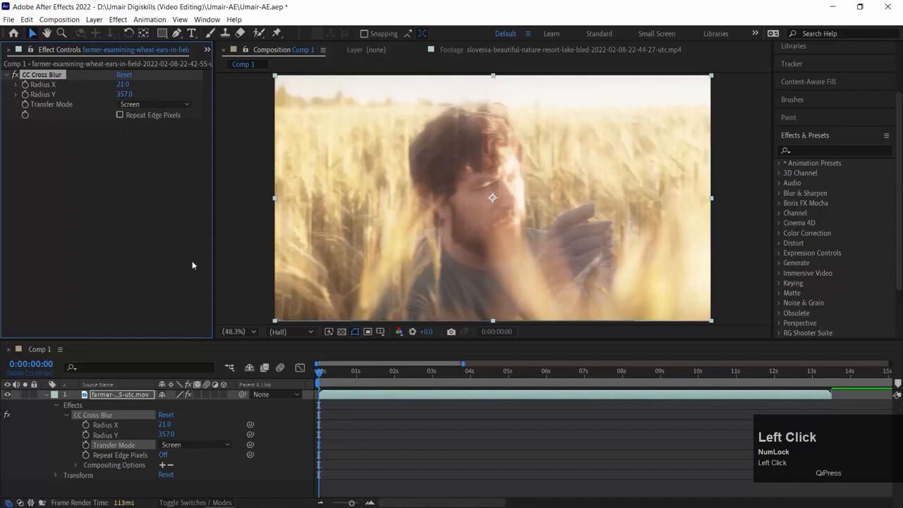
# - Turn on Repeat Edge Pixels for CC Cross Blur and reset the effect to its default values
pyautogui.click(118, 116)
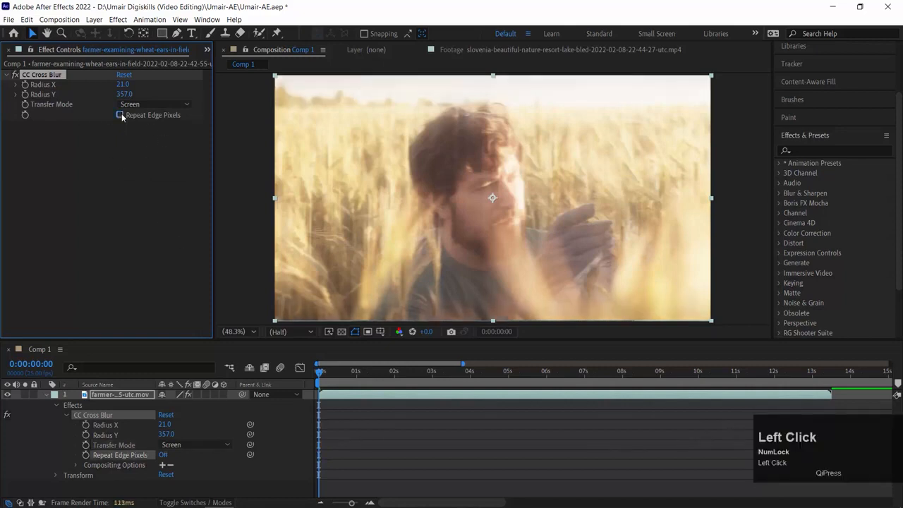
pyautogui.click(120, 115)
pyautogui.moveTo(363, 364); pyautogui.dragTo(248, 362)
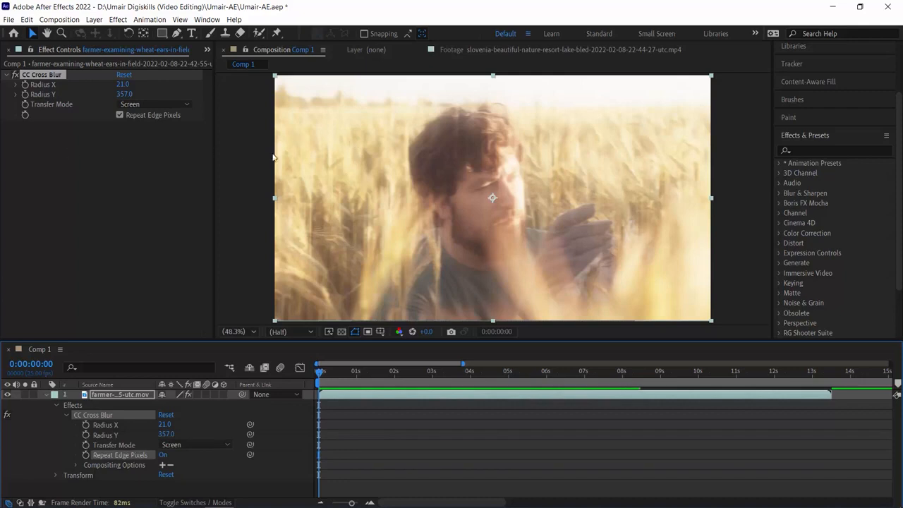
pyautogui.click(124, 75)
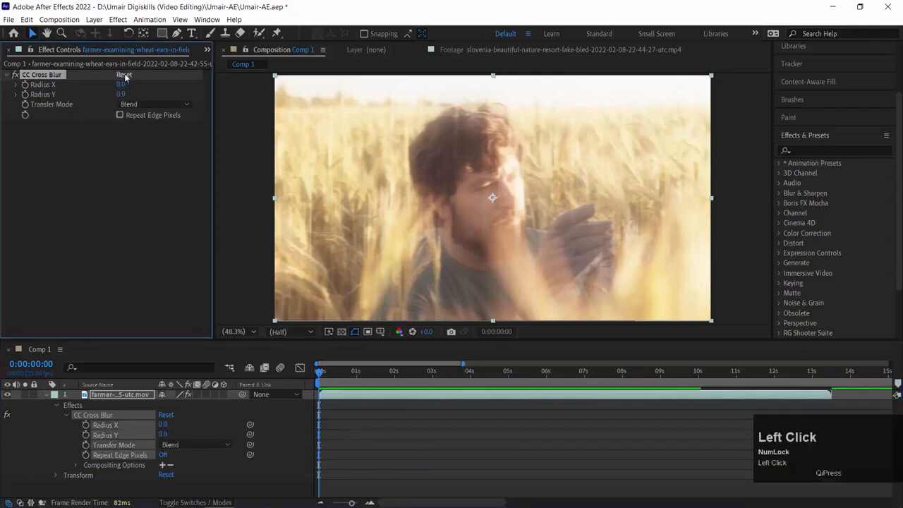
pyautogui.click(163, 416)
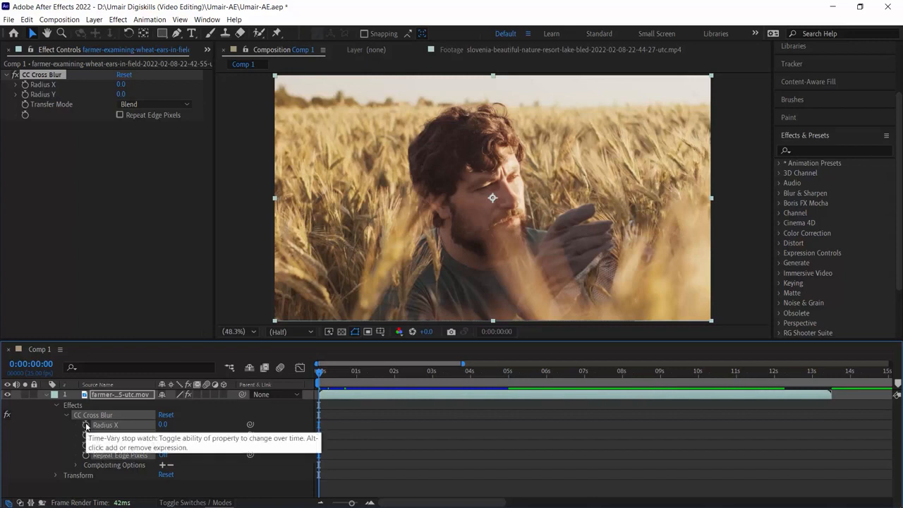
# - Add keyframes at 0:00:00:00 for CC Cross Blur's Radius X, Radius Y and Repeat Edge Pixels, leaving Transfer Mode without one
pyautogui.click(86, 426)
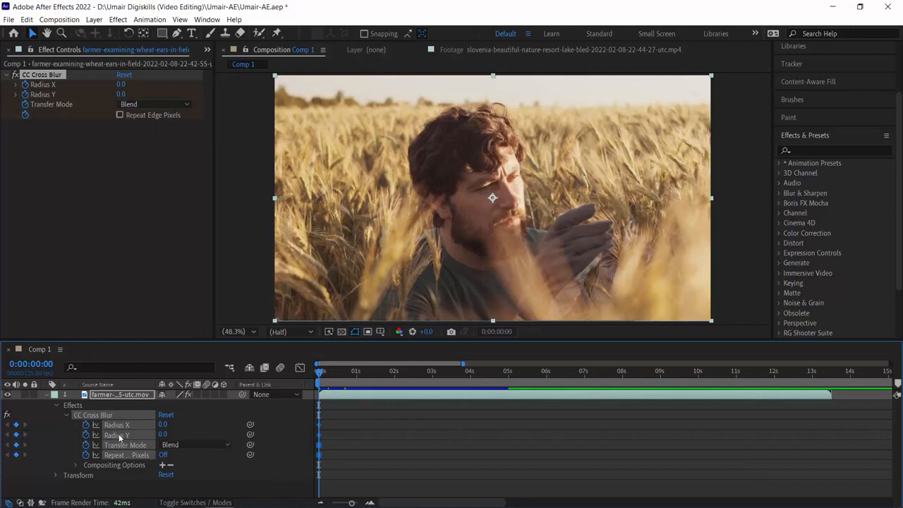
pyautogui.hotkey('ctrl', 'z')
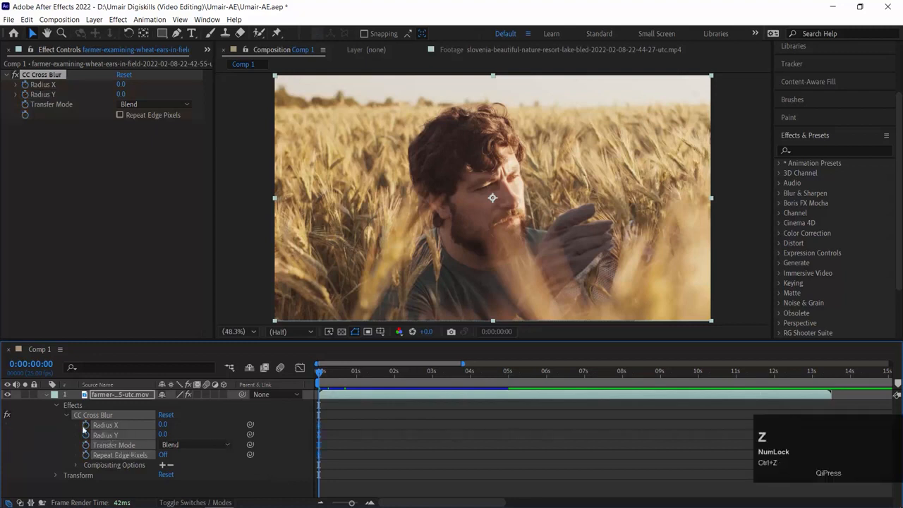
pyautogui.keyDown('ctrl'); pyautogui.click(115, 450); pyautogui.keyUp('ctrl')
pyautogui.click(86, 426)
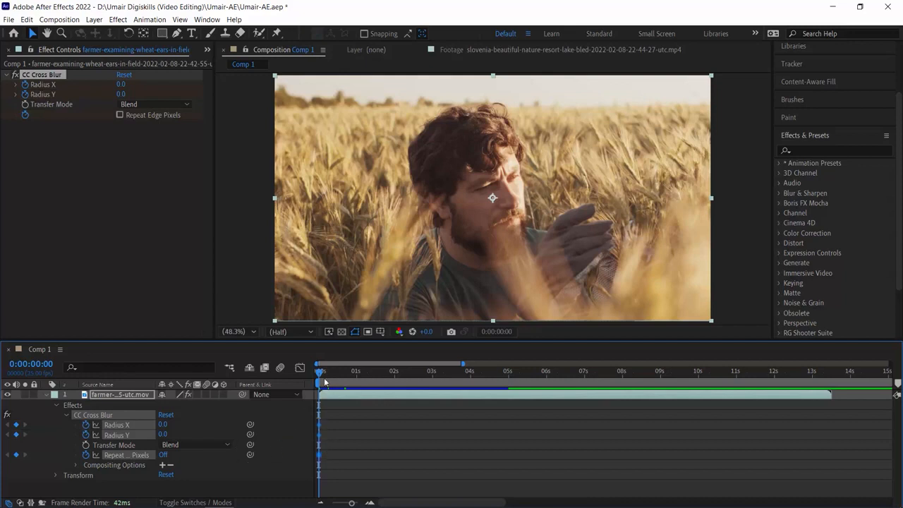
# - Advance the playhead frame by frame from the start to 0:00:01:01
pyautogui.hotkey('ctrl', 'Right')
pyautogui.hotkey('ctrl', 'Right')
pyautogui.hotkey('ctrl', 'Right')
pyautogui.hotkey('ctrl', 'Right')
pyautogui.hotkey('ctrl', 'Right')
pyautogui.hotkey('ctrl', 'Right')
pyautogui.hotkey('ctrl', 'Right')
pyautogui.hotkey('ctrl', 'Right')
pyautogui.hotkey('ctrl', 'Right')
pyautogui.hotkey('ctrl', 'Right')
pyautogui.hotkey('ctrl', 'Right')
pyautogui.hotkey('ctrl', 'Right')
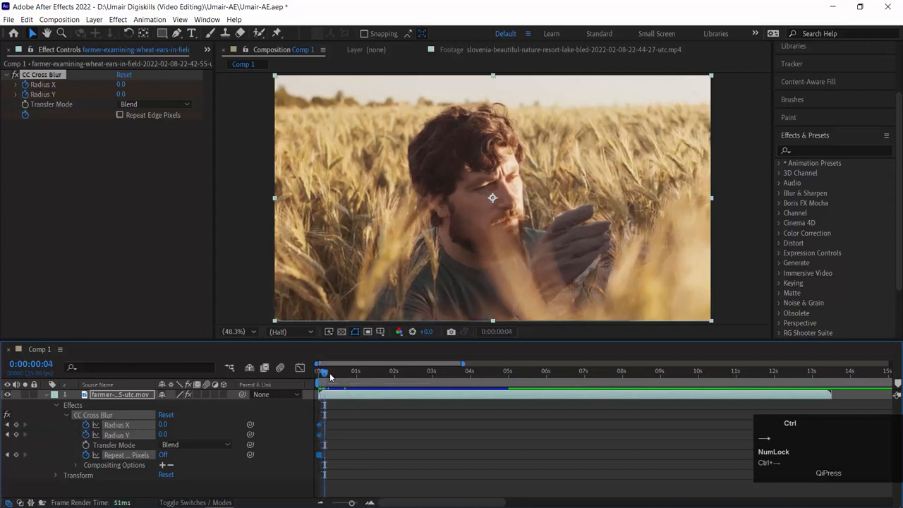
pyautogui.hotkey('ctrl', 'Right')
pyautogui.hotkey('ctrl', 'Right')
pyautogui.hotkey('ctrl', 'Right')
pyautogui.hotkey('ctrl', 'Right')
pyautogui.hotkey('ctrl', 'Right')
pyautogui.hotkey('ctrl', 'Right')
pyautogui.hotkey('ctrl', 'Right')
pyautogui.hotkey('ctrl', 'Right')
pyautogui.hotkey('ctrl', 'Right')
pyautogui.hotkey('ctrl', 'Right')
pyautogui.hotkey('ctrl', 'Right')
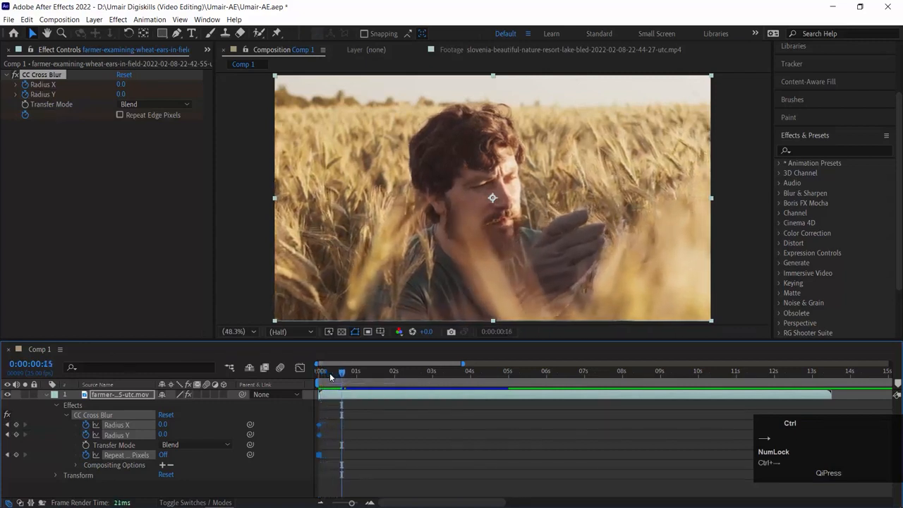
pyautogui.hotkey('ctrl', 'Right')
pyautogui.hotkey('ctrl', 'Right')
pyautogui.hotkey('ctrl', 'Right')
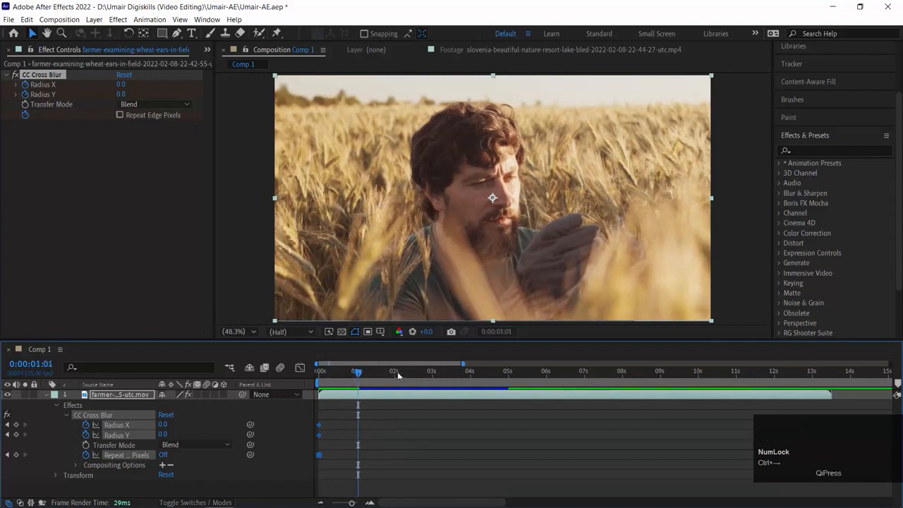
# - Return the playhead to the start, try ten-frame jumps in both directions, and place it at 0:00:00:20
pyautogui.press('=')
pyautogui.press('=')
pyautogui.hotkey('ctrl', 'Right')
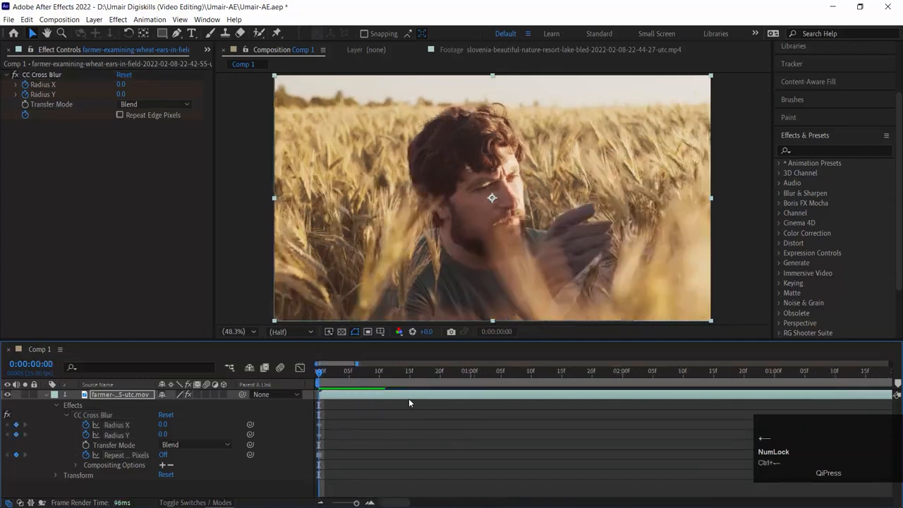
pyautogui.hotkey('ctrl', 'shift', 'Right')
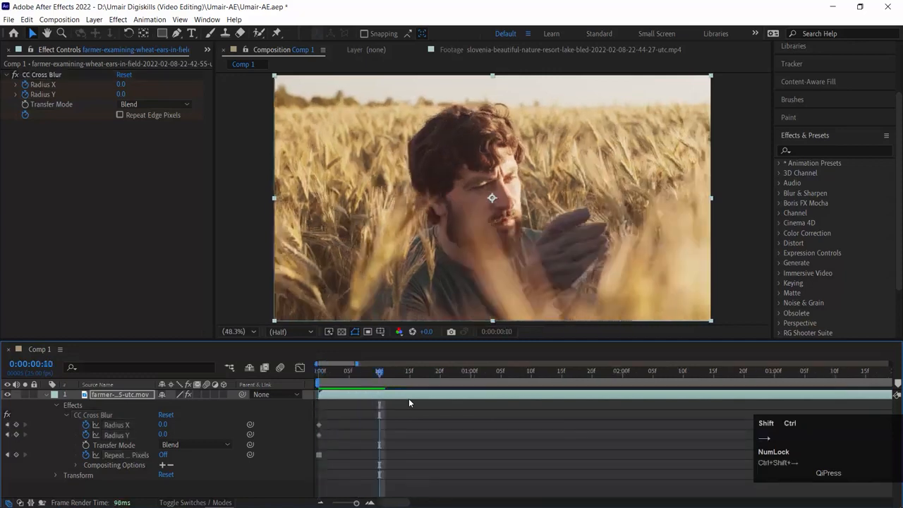
pyautogui.hotkey('ctrl', 'shift', 'Right')
pyautogui.hotkey('ctrl', 'shift', 'Right')
pyautogui.hotkey('ctrl', 'shift', 'Left')
pyautogui.hotkey('ctrl', 'shift', 'Left')
pyautogui.hotkey('ctrl', 'shift', 'Left')
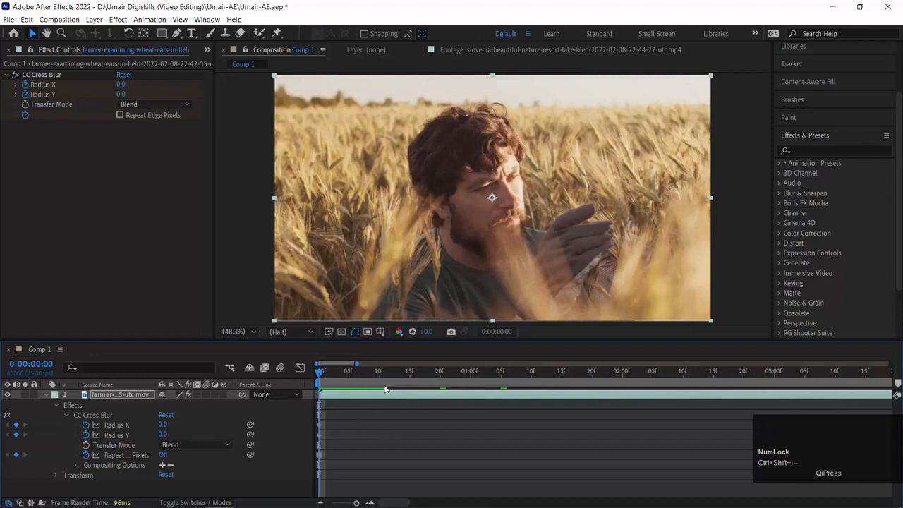
pyautogui.hotkey('ctrl', 'shift', 'Right')
pyautogui.hotkey('ctrl', 'shift', 'Right')
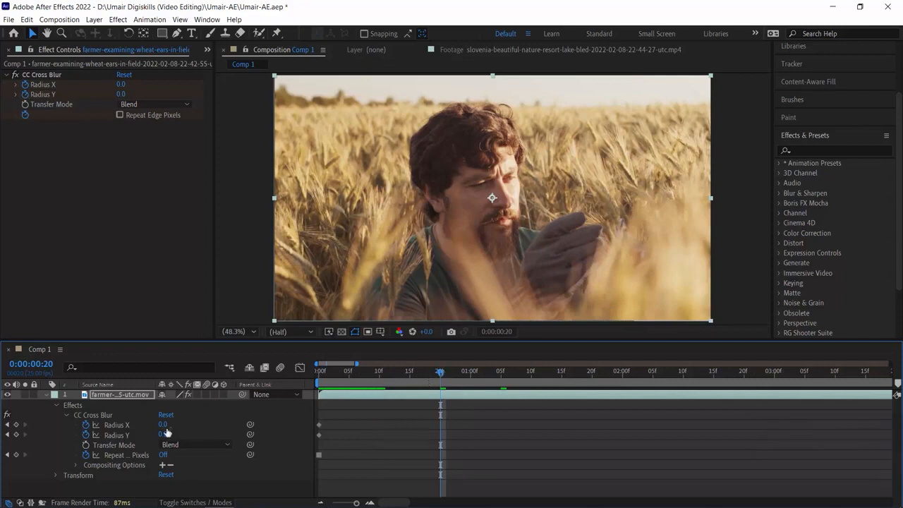
# - At 0:00:00:20, set CC Cross Blur's Radius X to 83, Radius Y to 138 and Repeat Edge Pixels on, and preview the animation from the start
pyautogui.moveTo(162, 426); pyautogui.dragTo(225, 442)
pyautogui.click(163, 455)
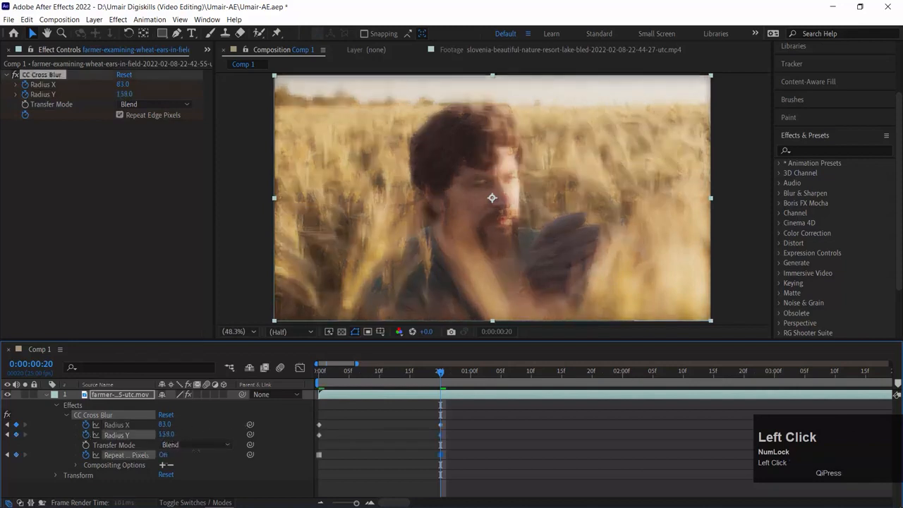
pyautogui.moveTo(368, 386); pyautogui.dragTo(149, 363)
pyautogui.press('space')
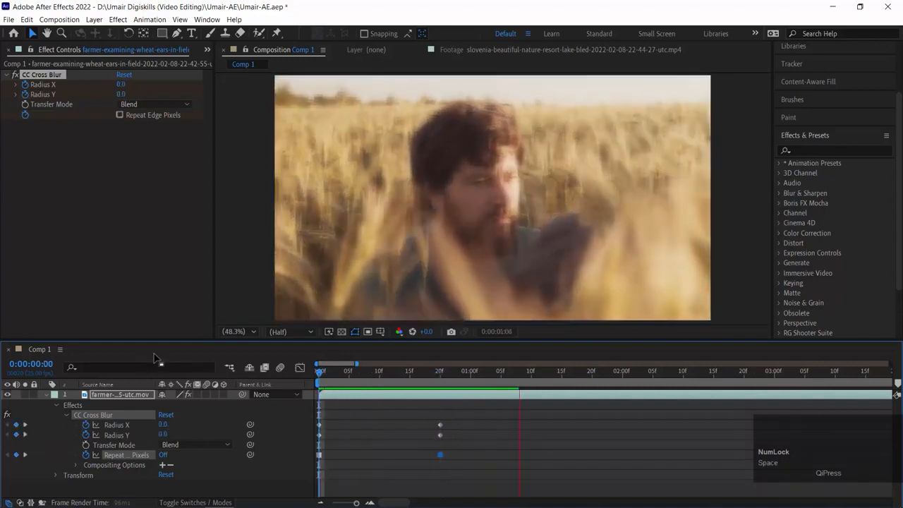
pyautogui.press('space')
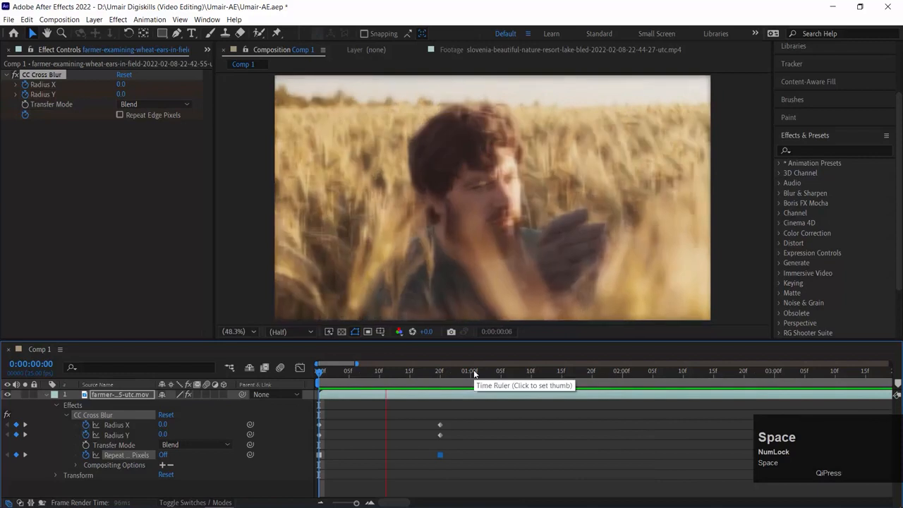
pyautogui.moveTo(476, 371); pyautogui.dragTo(111, 363)
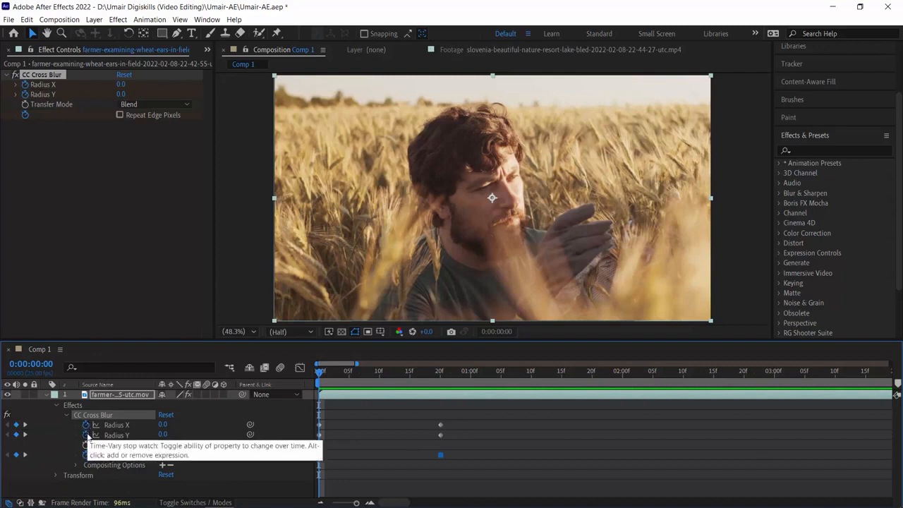
# - Remove all keyframes from CC Cross Blur's Radius X, Radius Y and Repeat Edge Pixels with the playhead at the start
pyautogui.moveTo(331, 372); pyautogui.dragTo(197, 387)
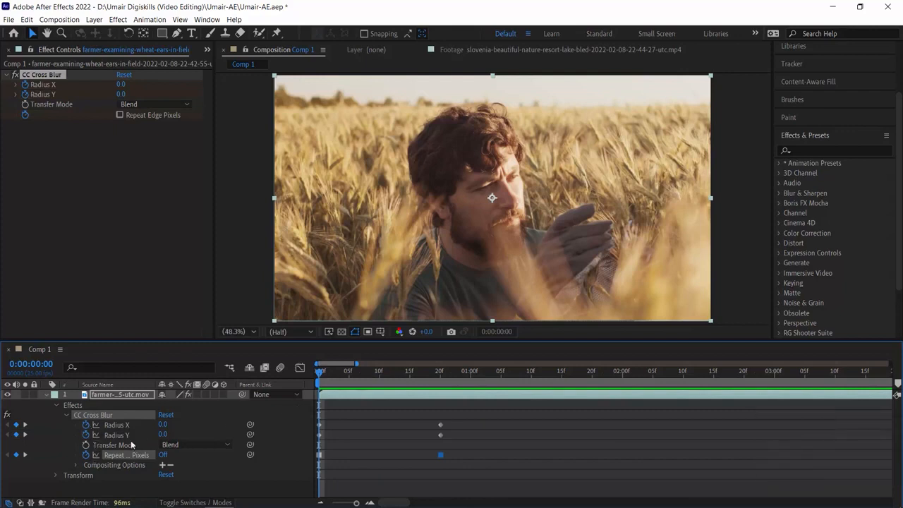
pyautogui.click(86, 424)
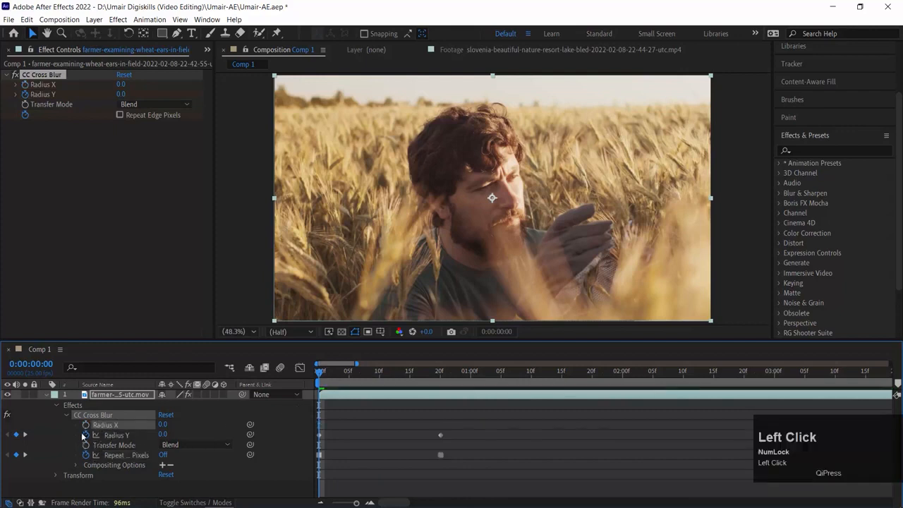
pyautogui.click(86, 435)
pyautogui.click(86, 455)
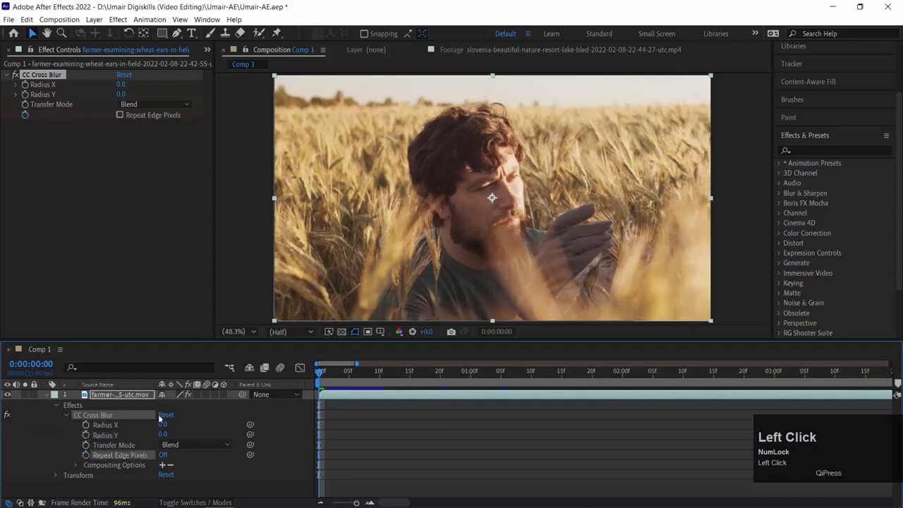
# - Keyframe only CC Cross Blur's Radius X, at 0 on 0:00:00:00 and 385 on 0:00:00:20
pyautogui.click(44, 424)
pyautogui.click(85, 425)
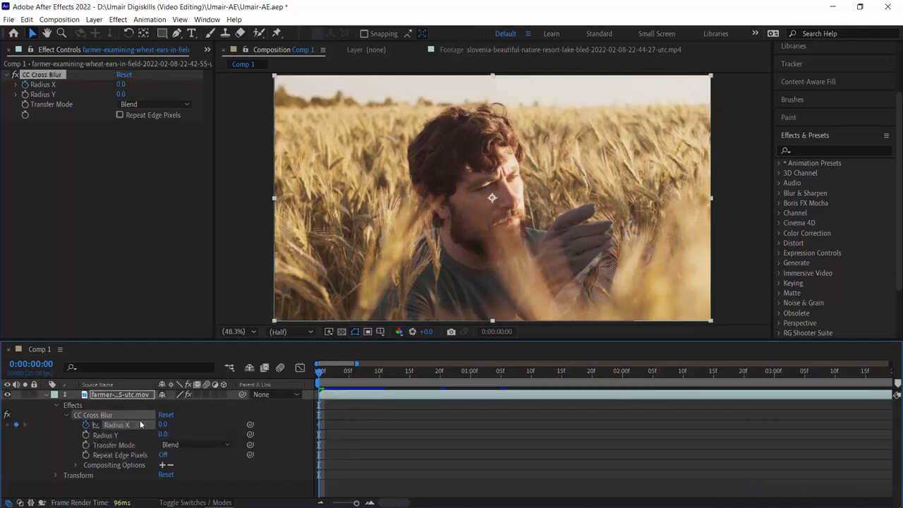
pyautogui.keyDown('ctrl'); pyautogui.keyDown('shift'); pyautogui.click(326, 376); pyautogui.keyUp('shift'); pyautogui.keyUp('ctrl')
pyautogui.hotkey('ctrl', 'shift', 'Right')
pyautogui.hotkey('ctrl', 'shift', 'Right')
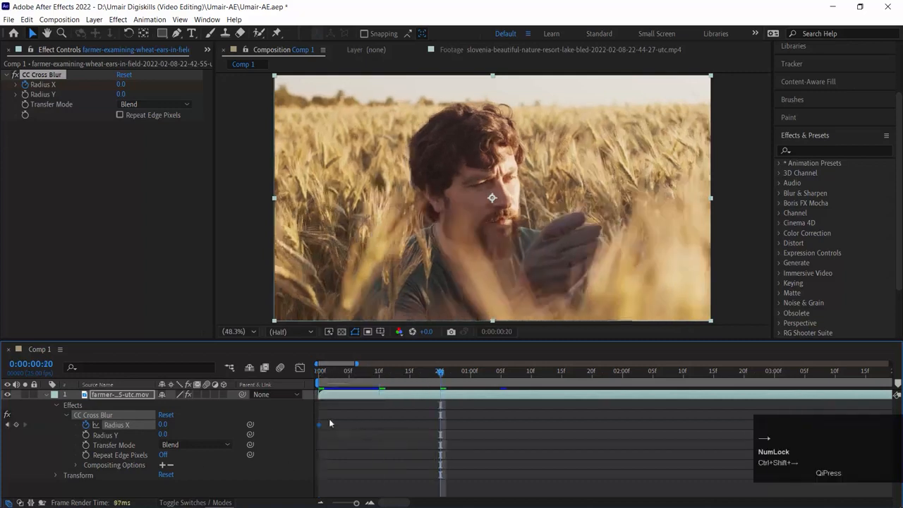
pyautogui.click(329, 423)
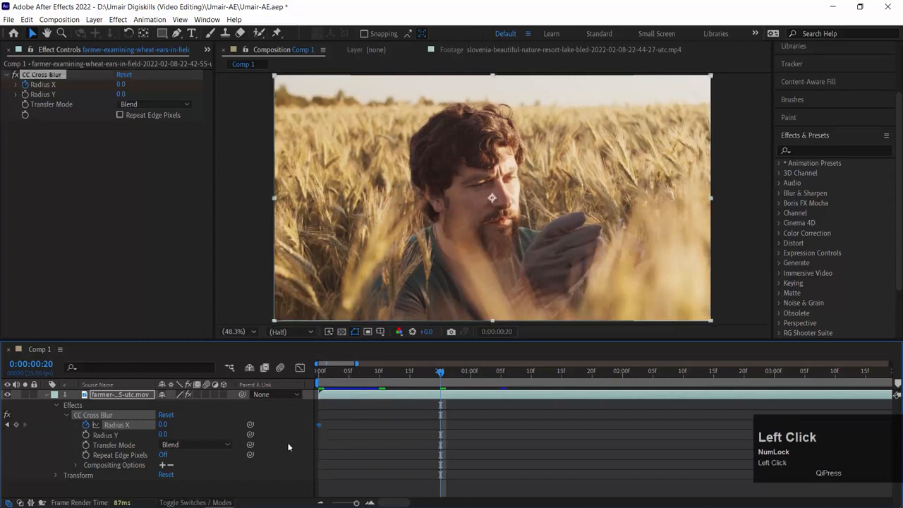
pyautogui.moveTo(163, 424); pyautogui.dragTo(380, 417)
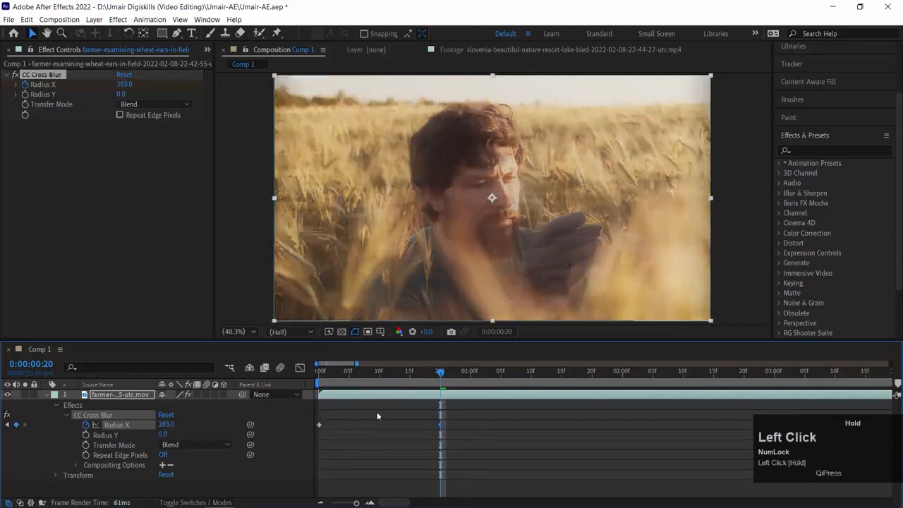
# - Play back the Radius X animation from the start of the composition and stop it at 0:00:01:24
pyautogui.moveTo(409, 379); pyautogui.dragTo(115, 372)
pyautogui.press('space')
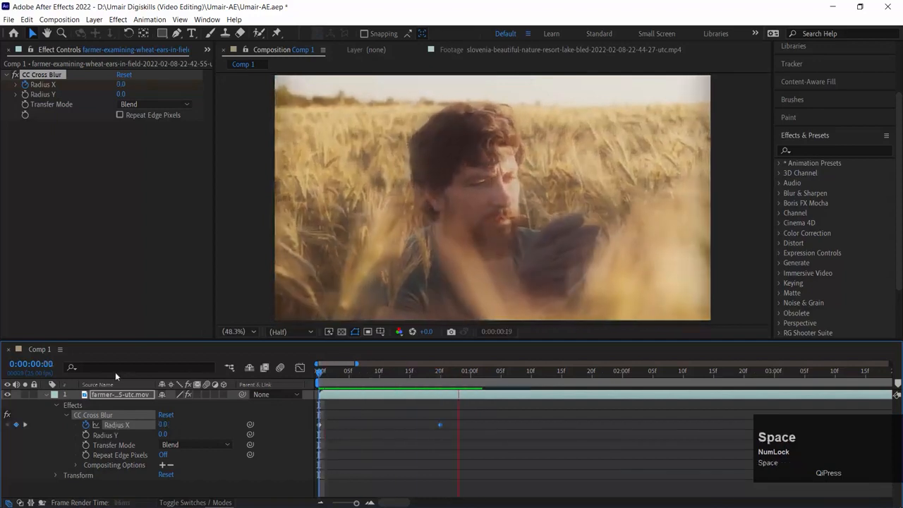
pyautogui.press('space')
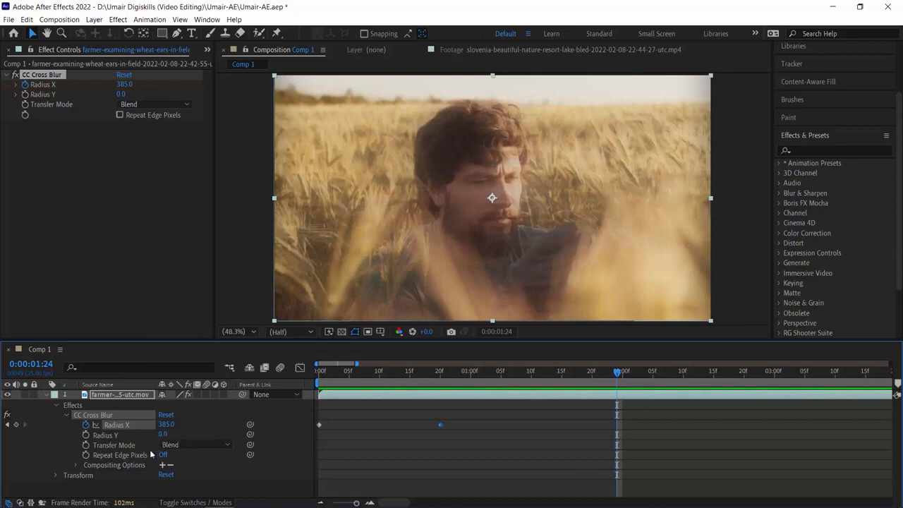
# - Set CC Cross Blur's Radius Y to 136 without keyframing it, and return the playhead to the start
pyautogui.moveTo(163, 435); pyautogui.dragTo(235, 431)
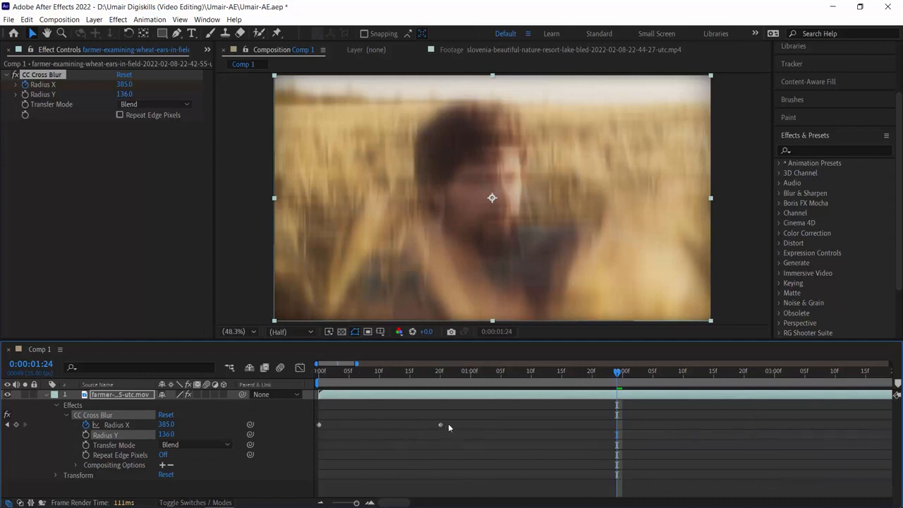
pyautogui.click(321, 378)
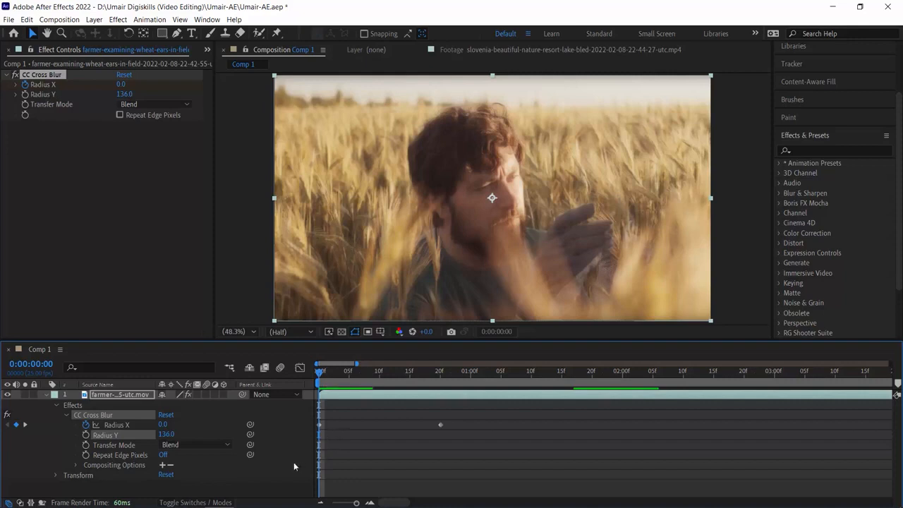
# - Delete CC Cross Blur from the farmer clip and undo the deletion
pyautogui.click(86, 401)
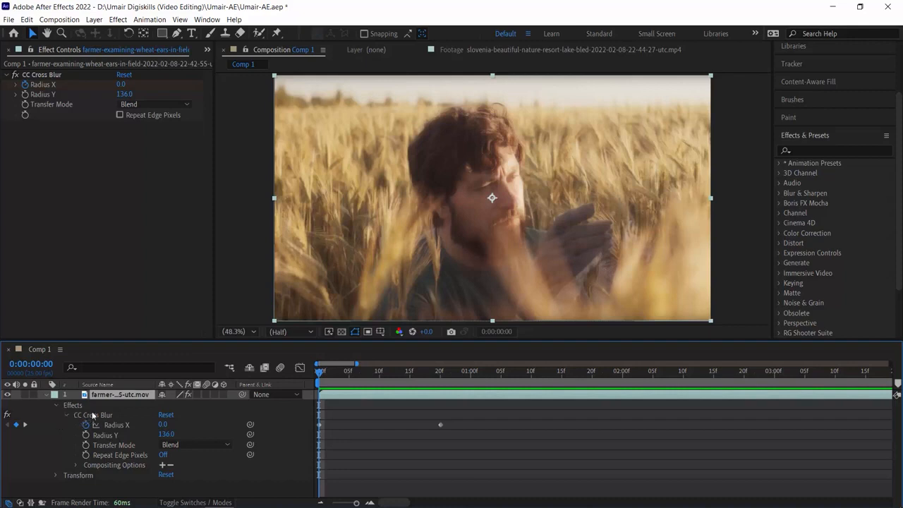
pyautogui.click(73, 406)
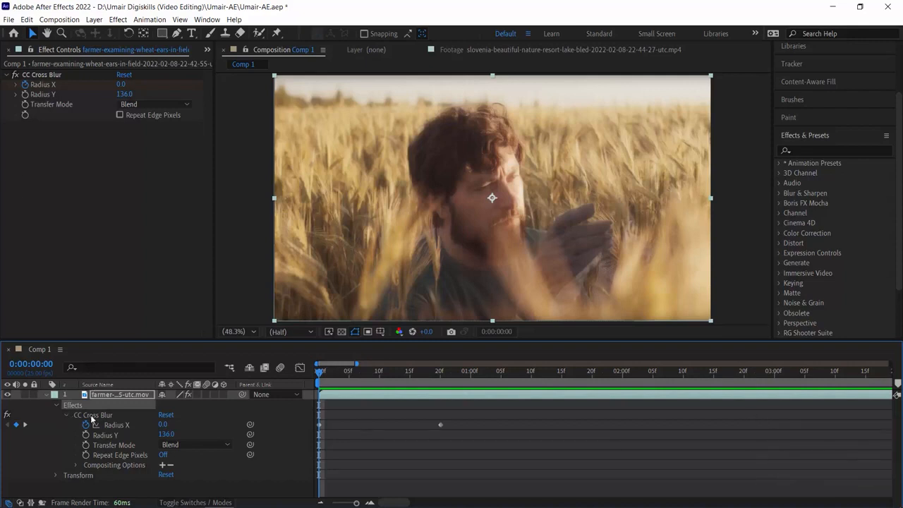
pyautogui.click(91, 417)
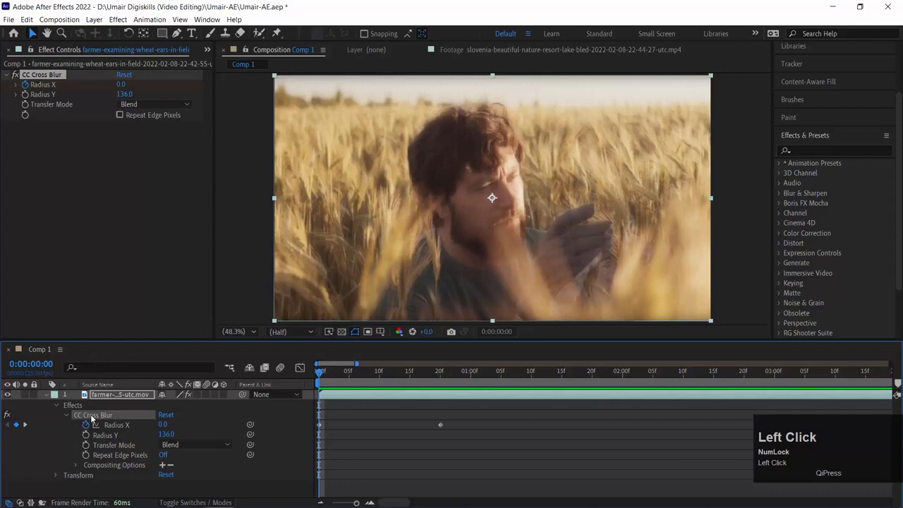
pyautogui.press('Delete')
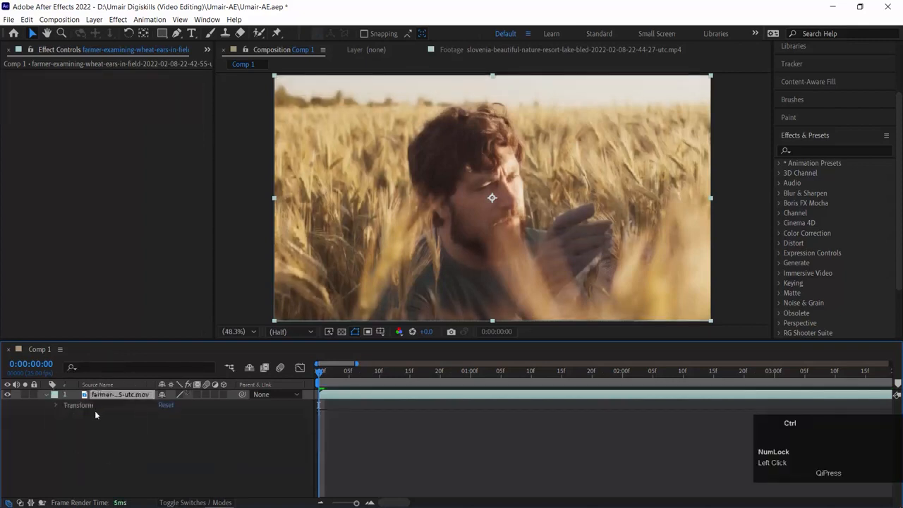
pyautogui.hotkey('ctrl', 'z')
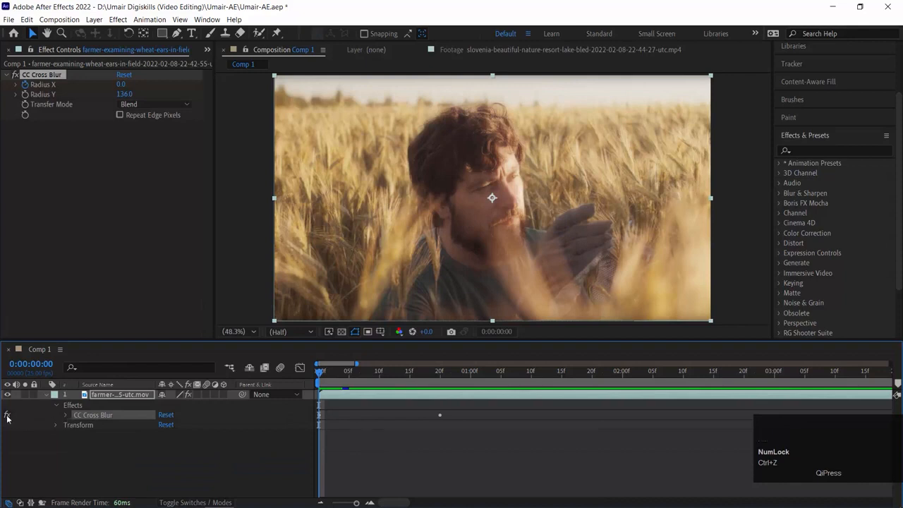
# - Disable CC Cross Blur on the farmer clip and delete the effect from the layer
pyautogui.click(7, 416)
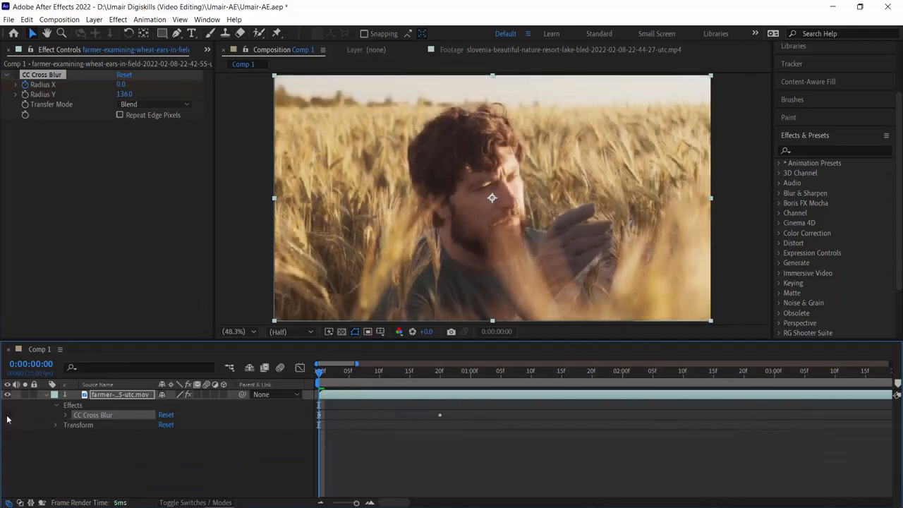
pyautogui.click(83, 417)
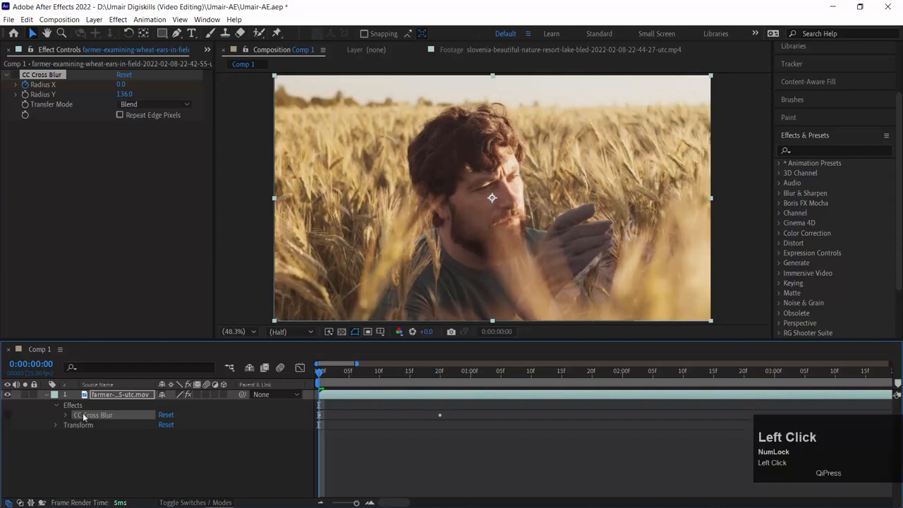
pyautogui.press('Delete')
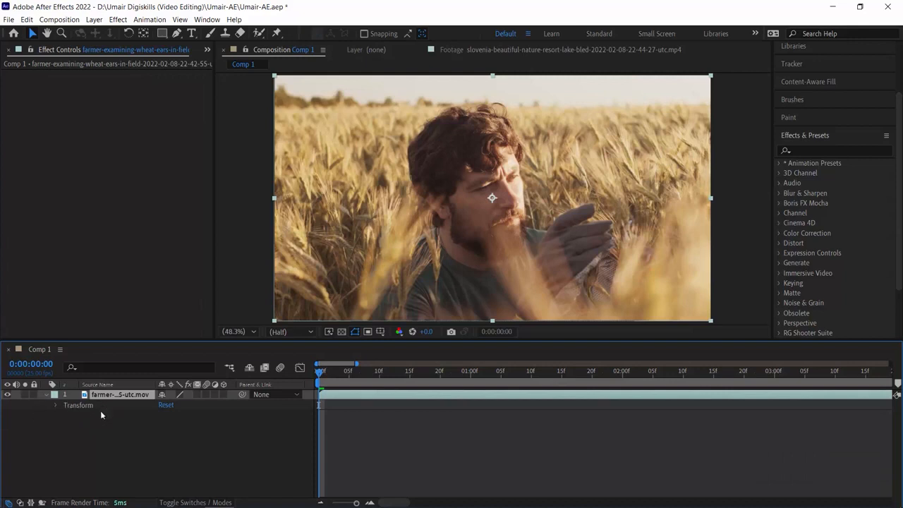
# - Apply the Motion Tile effect from the Stylize category to the farmer clip with the playhead at the start
pyautogui.click(55, 404)
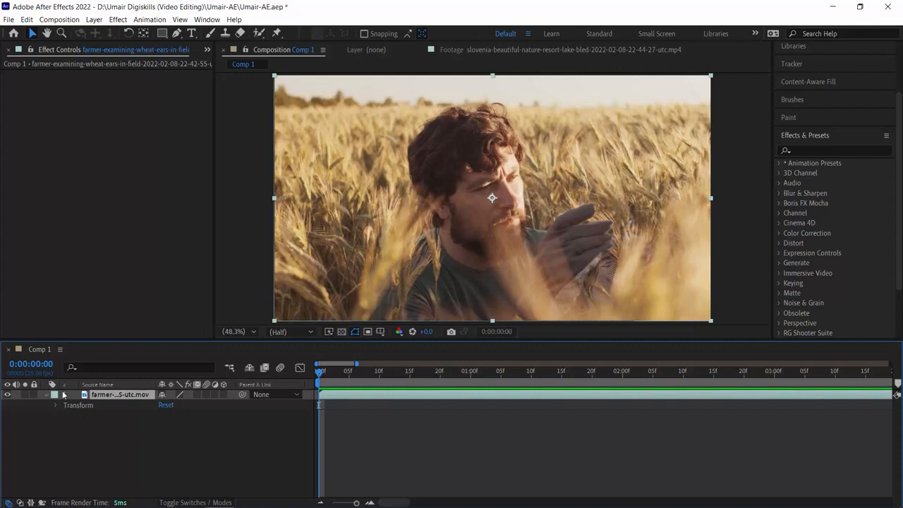
pyautogui.click(130, 436)
pyautogui.moveTo(332, 373); pyautogui.dragTo(307, 372)
pyautogui.click(347, 399)
pyautogui.click(117, 19)
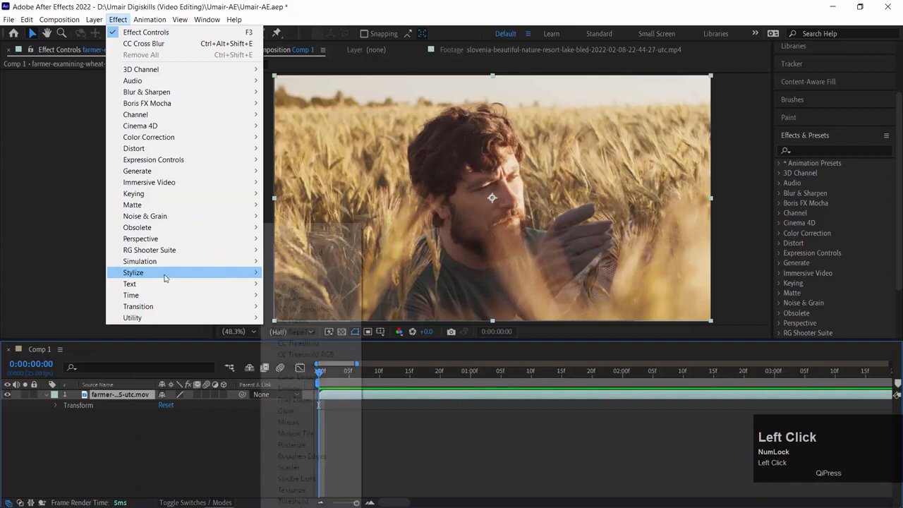
pyautogui.moveTo(168, 275)
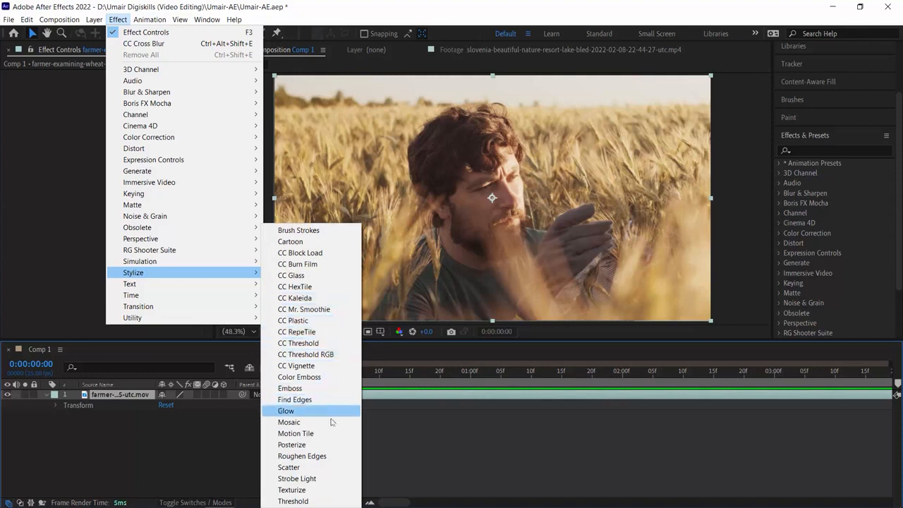
pyautogui.click(332, 432)
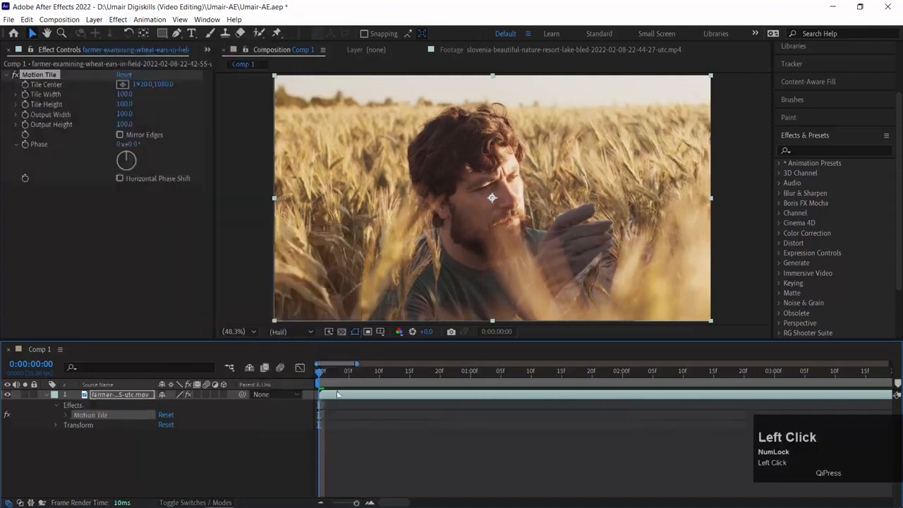
# - Expand Motion Tile's properties in the timeline and add a Tile Center keyframe at 0:00:00:00
pyautogui.moveTo(327, 376); pyautogui.dragTo(240, 344)
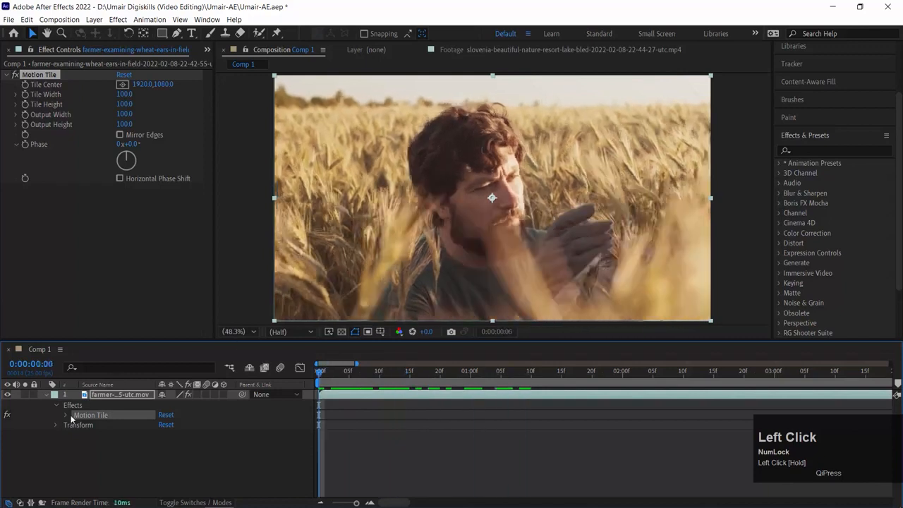
pyautogui.click(67, 415)
pyautogui.moveTo(327, 370); pyautogui.dragTo(262, 384)
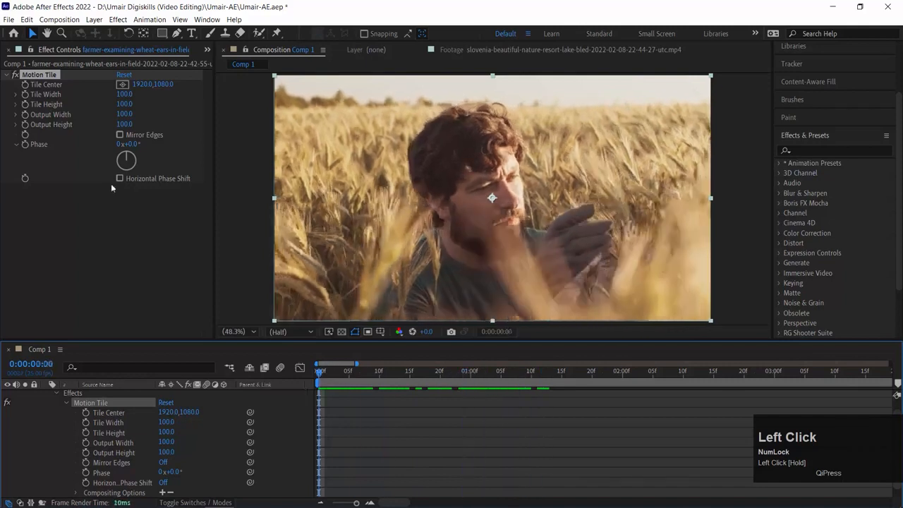
pyautogui.click(25, 85)
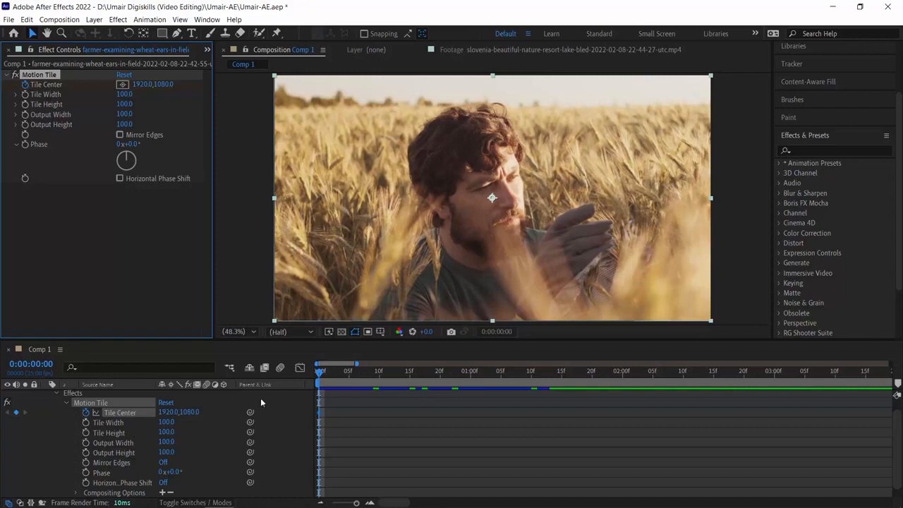
# - Keyframe Motion Tile's Tile Center at 0:00:02:00 with its vertical value raised to about 7827, keeping the horizontal value at 1920
pyautogui.moveTo(340, 376); pyautogui.dragTo(622, 373)
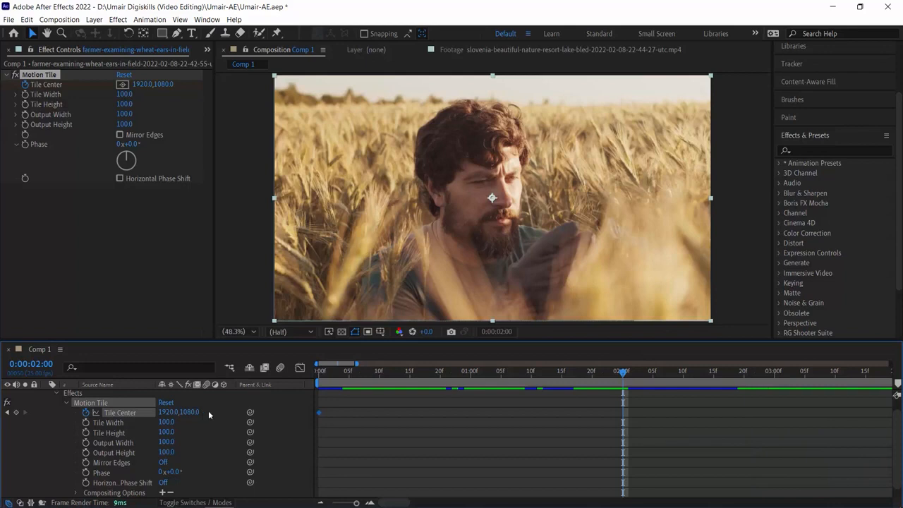
pyautogui.moveTo(195, 415); pyautogui.dragTo(889, 422)
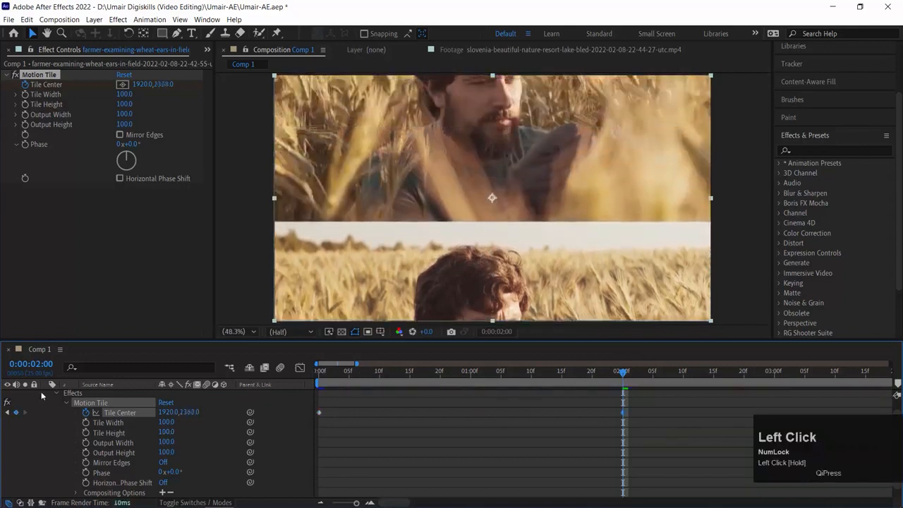
pyautogui.moveTo(195, 412); pyautogui.dragTo(769, 438)
pyautogui.moveTo(189, 412); pyautogui.dragTo(490, 422)
pyautogui.moveTo(719, 455); pyautogui.dragTo(795, 466)
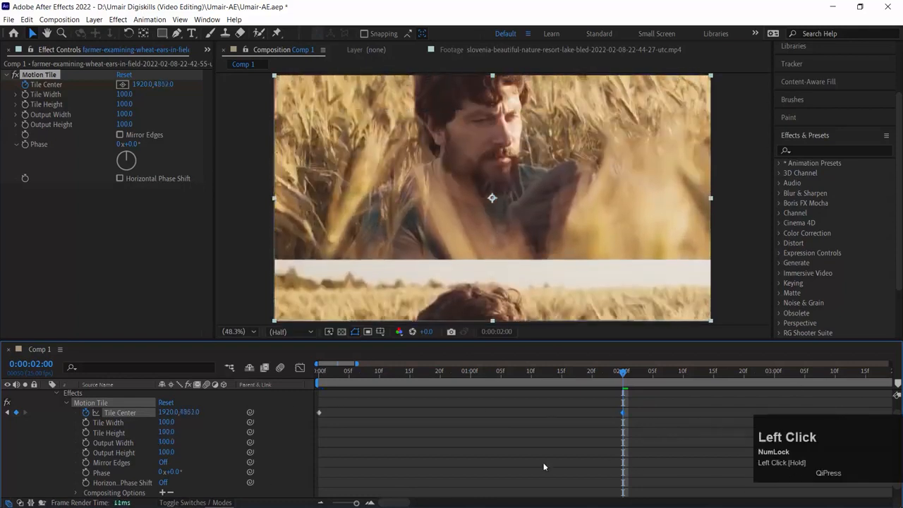
pyautogui.moveTo(189, 413); pyautogui.dragTo(682, 423)
pyautogui.moveTo(189, 414); pyautogui.dragTo(518, 422)
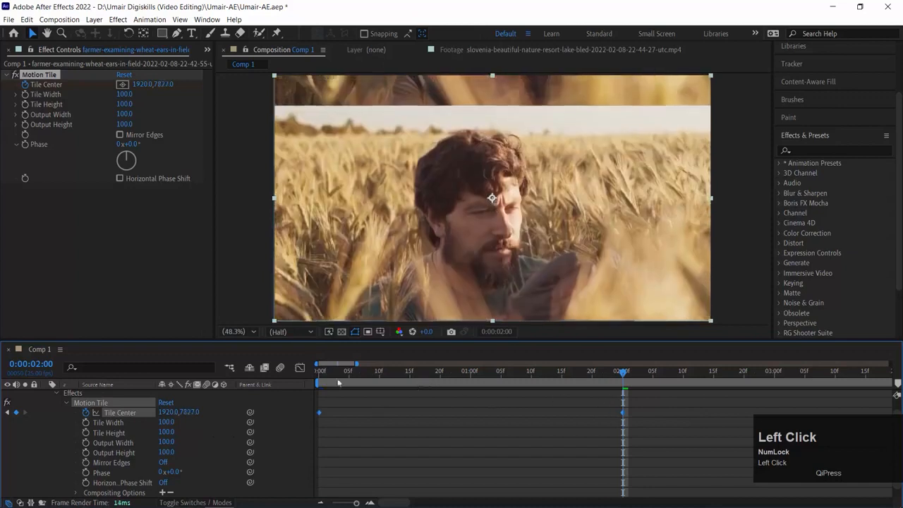
# - Play back the Tile Center animation from the start of the composition
pyautogui.moveTo(348, 373); pyautogui.dragTo(127, 374)
pyautogui.press('space')
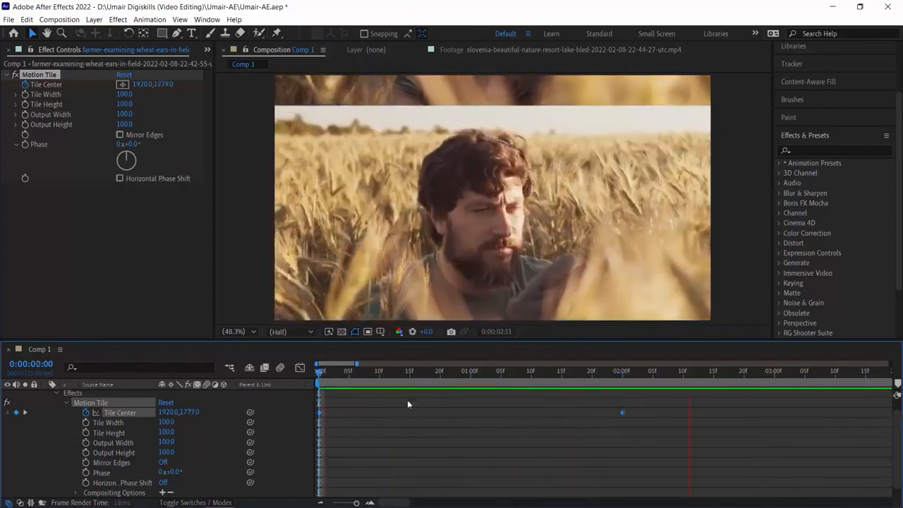
pyautogui.press('space')
pyautogui.click(330, 371)
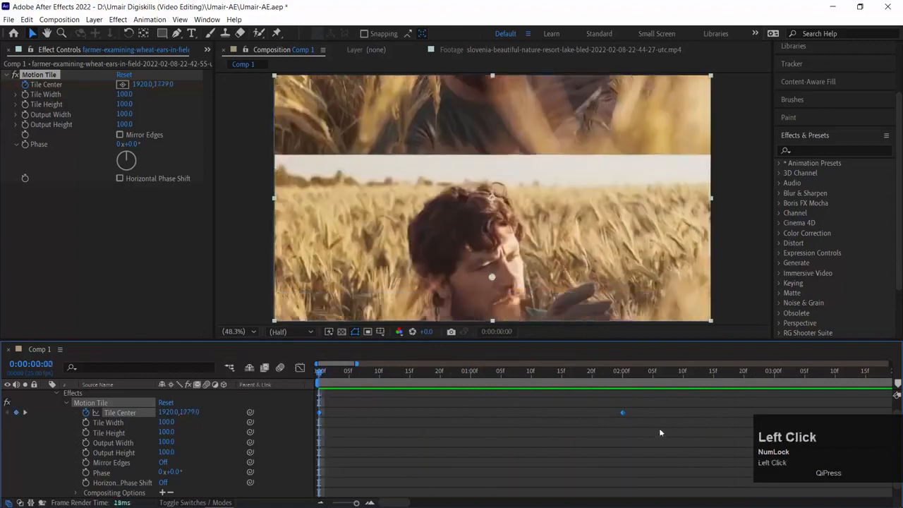
pyautogui.moveTo(623, 416); pyautogui.dragTo(380, 415)
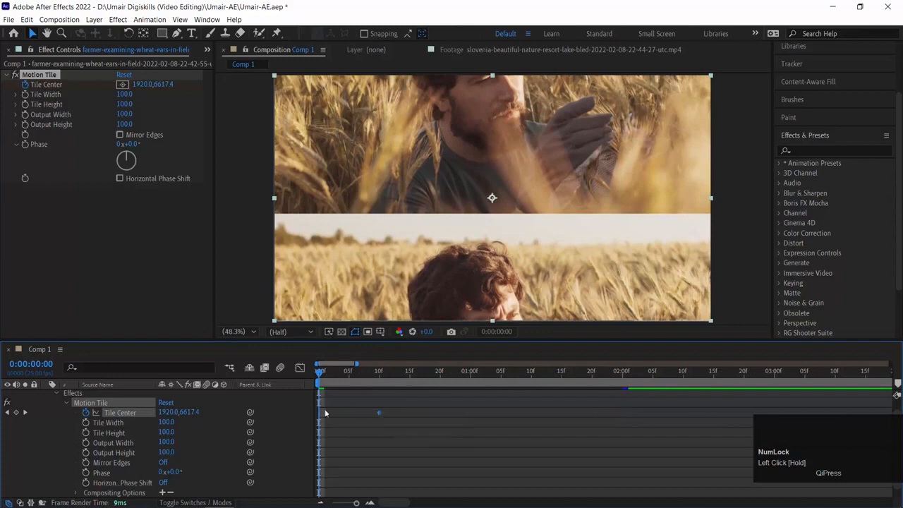
pyautogui.press('space')
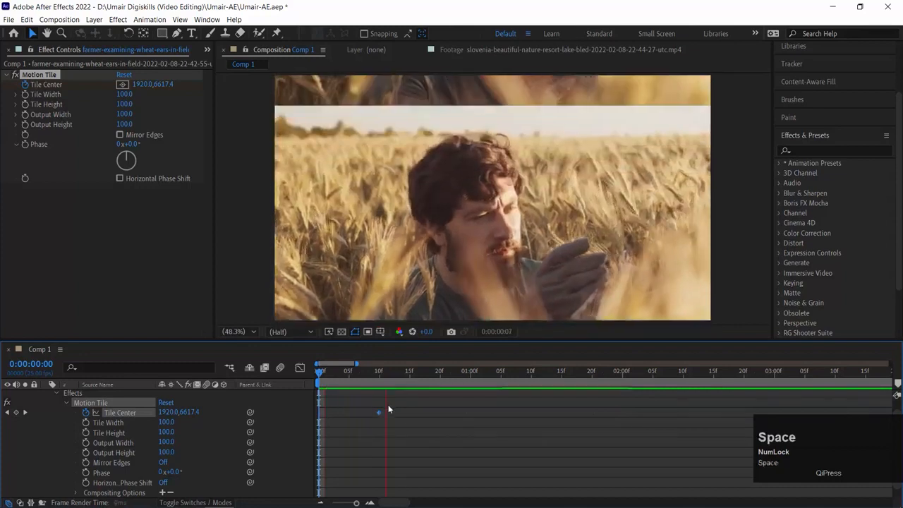
pyautogui.moveTo(364, 374); pyautogui.dragTo(250, 374)
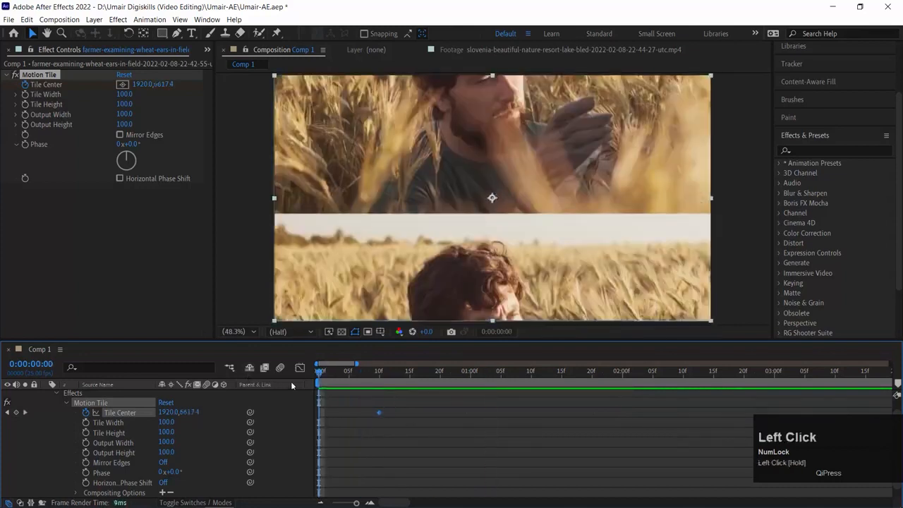
pyautogui.hotkey('ctrl', 'z')
# - Move only the second Tile Center keyframe to 0:00:00:10 and play back the faster tile animation
pyautogui.click(351, 414)
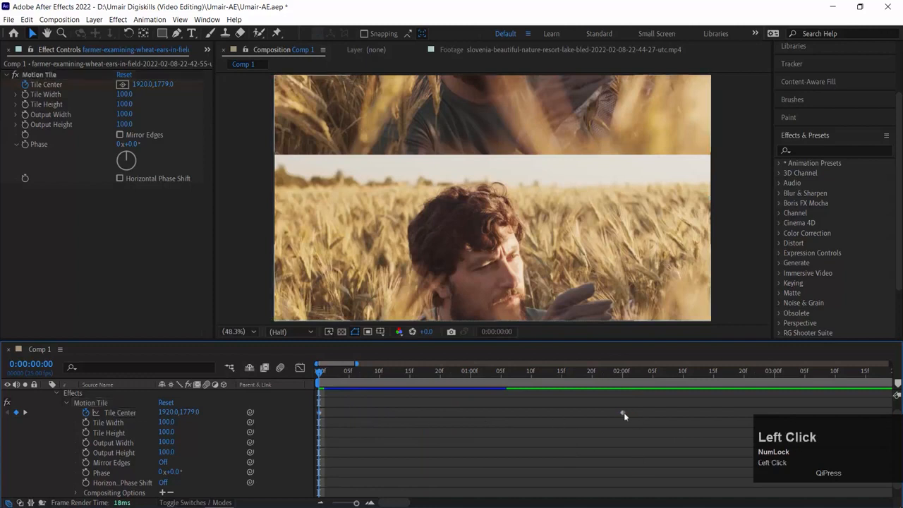
pyautogui.moveTo(624, 415); pyautogui.dragTo(379, 418)
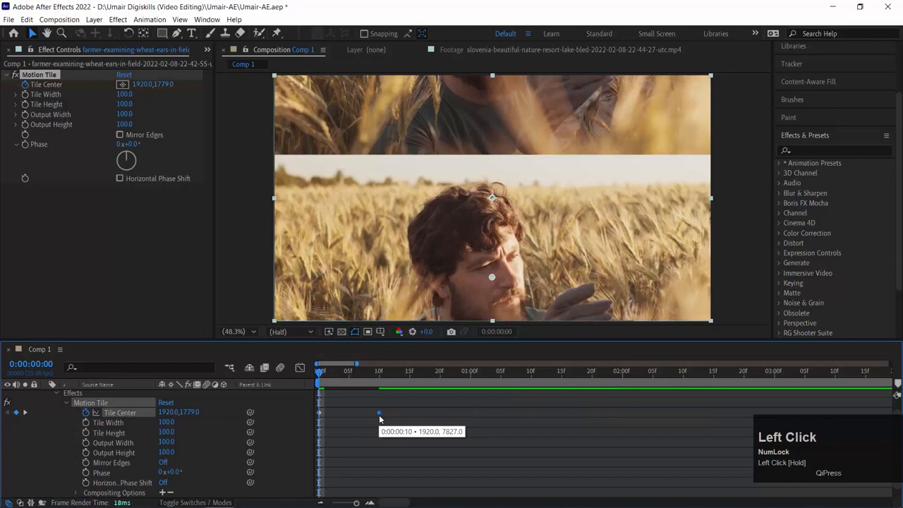
pyautogui.press('space')
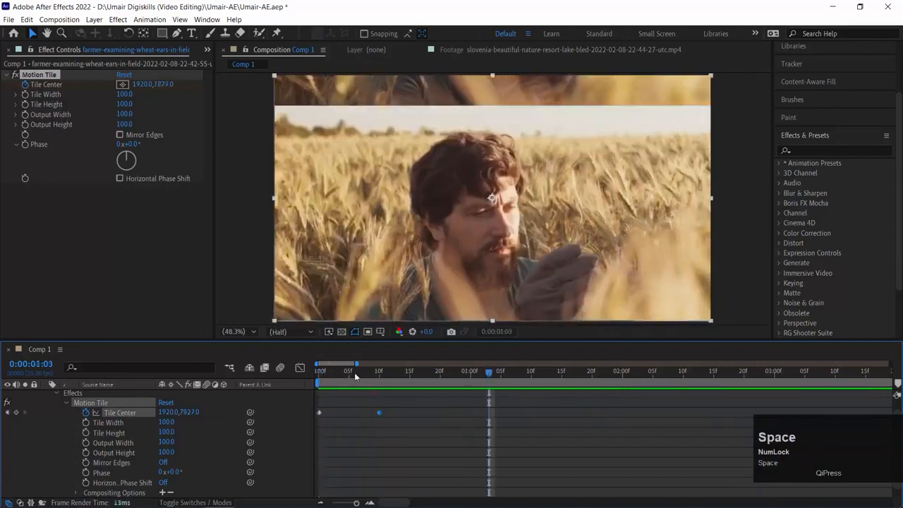
pyautogui.click(193, 367)
pyautogui.press('space')
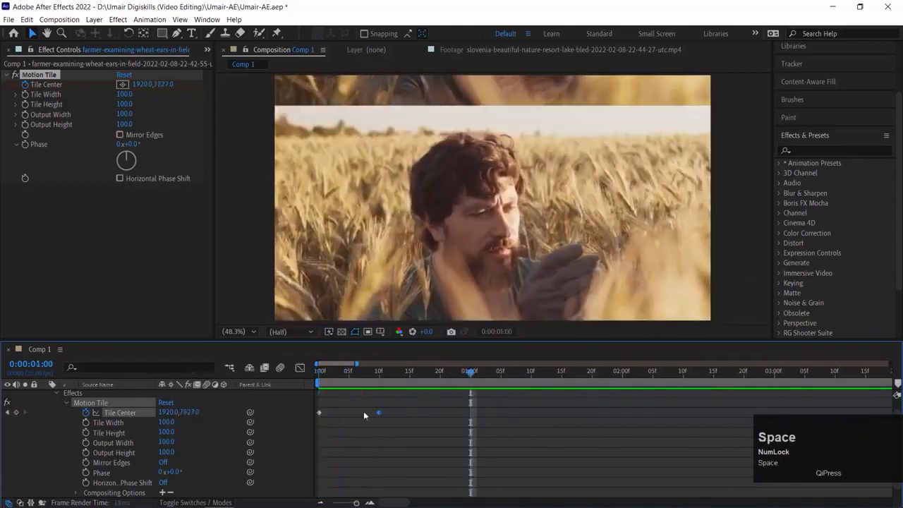
# - Move the second Tile Center keyframe to 0:00:02:10, and delete the Motion Tile effect from the farmer clip
pyautogui.moveTo(377, 413); pyautogui.dragTo(683, 410)
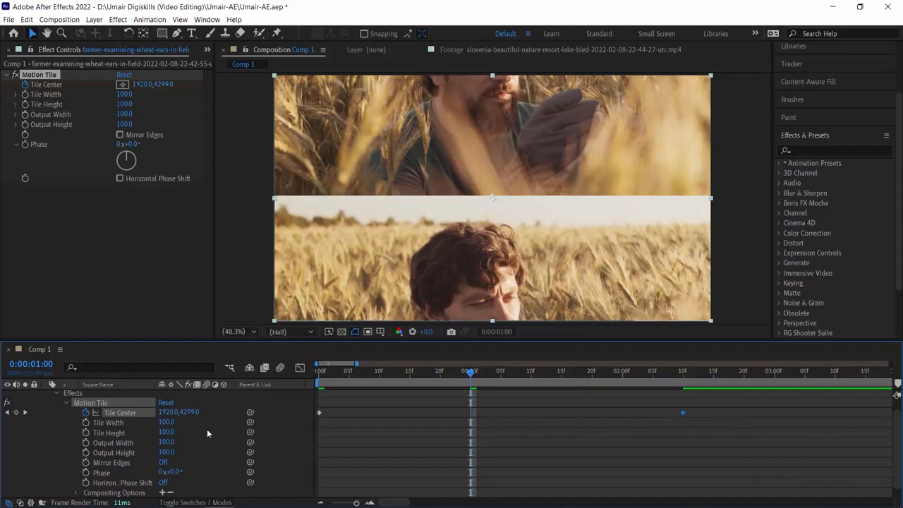
pyautogui.click(113, 408)
pyautogui.click(108, 402)
pyautogui.press('Delete')
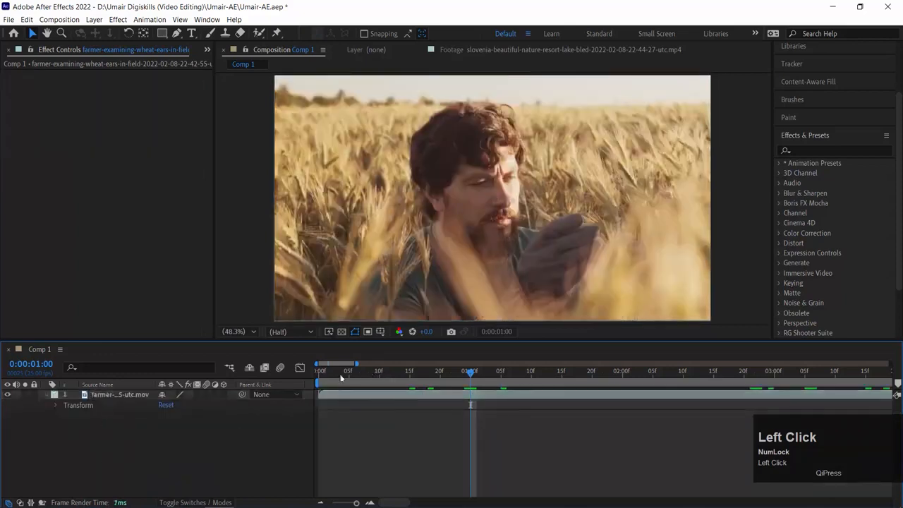
# - Return the playhead to the start and widen the timeline's visible range to show the whole farmer clip
pyautogui.moveTo(343, 373); pyautogui.dragTo(259, 378)
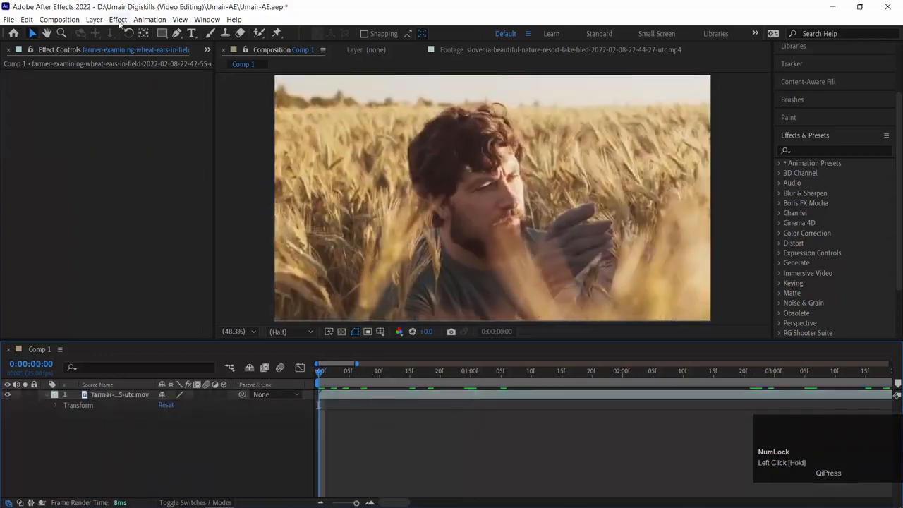
pyautogui.click(118, 19)
pyautogui.click(149, 472)
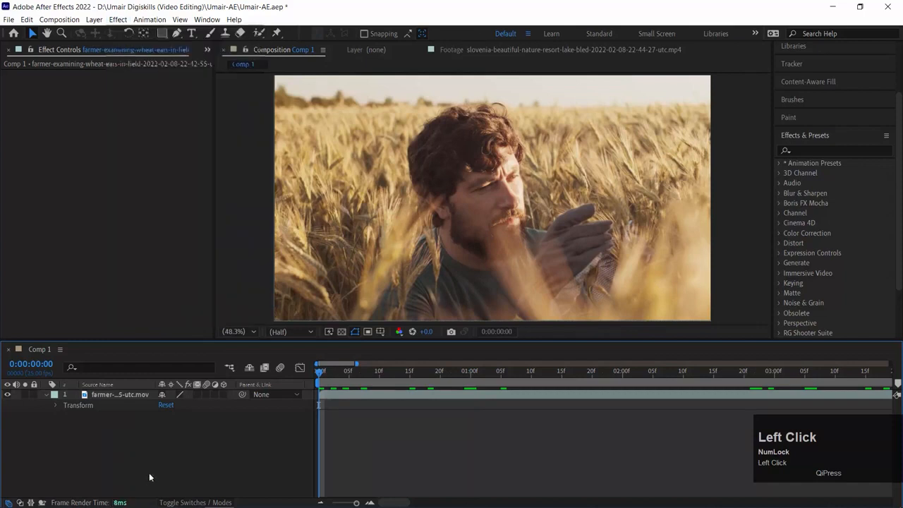
pyautogui.click(100, 395)
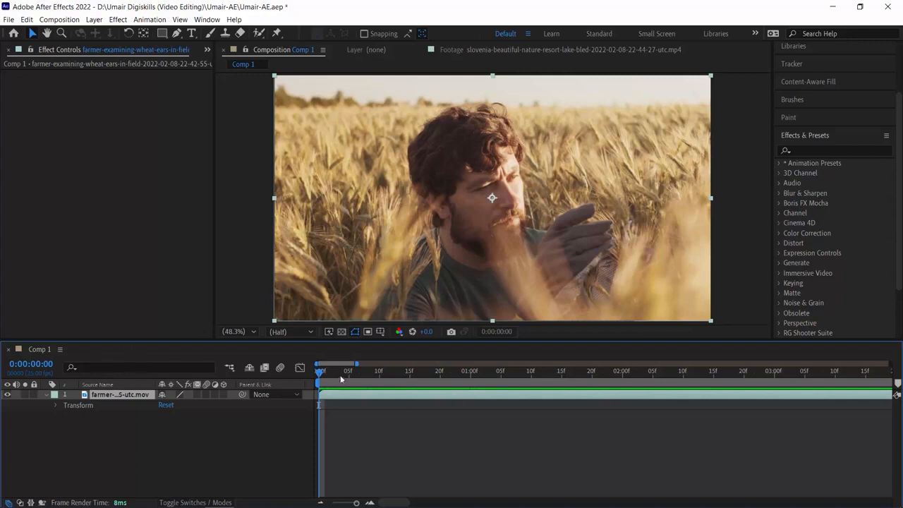
pyautogui.moveTo(354, 365); pyautogui.dragTo(522, 365)
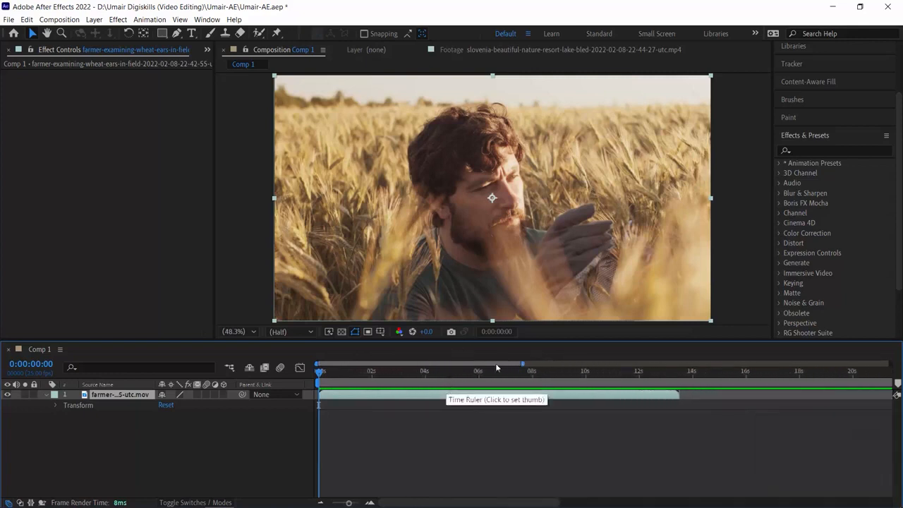
pyautogui.moveTo(520, 364); pyautogui.dragTo(465, 364)
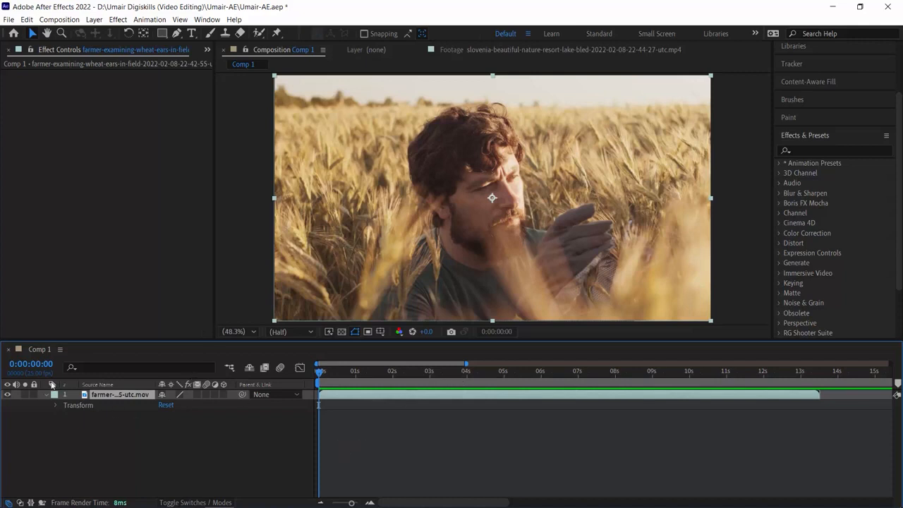
pyautogui.hotkey('ctrl', 'z')
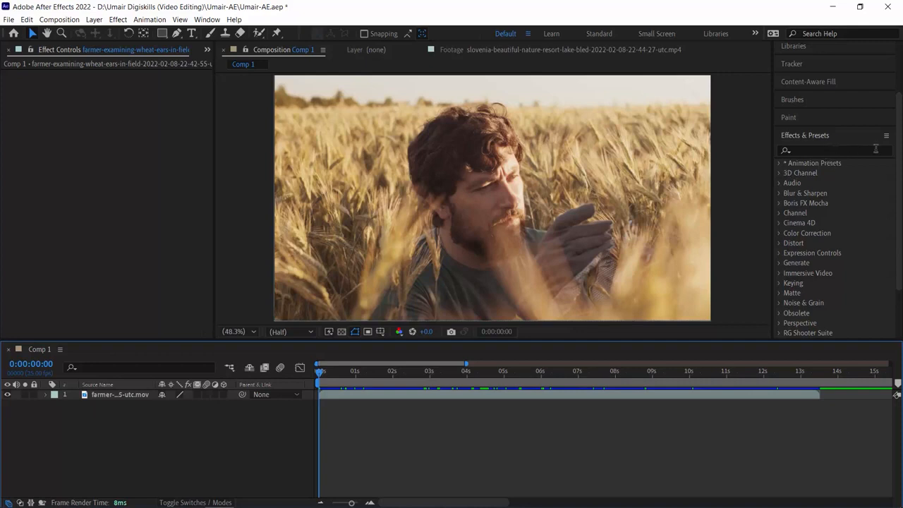
# - Search the effects for "glass" and apply CC Glass from the Stylize category to the farmer clip
pyautogui.click(830, 152)
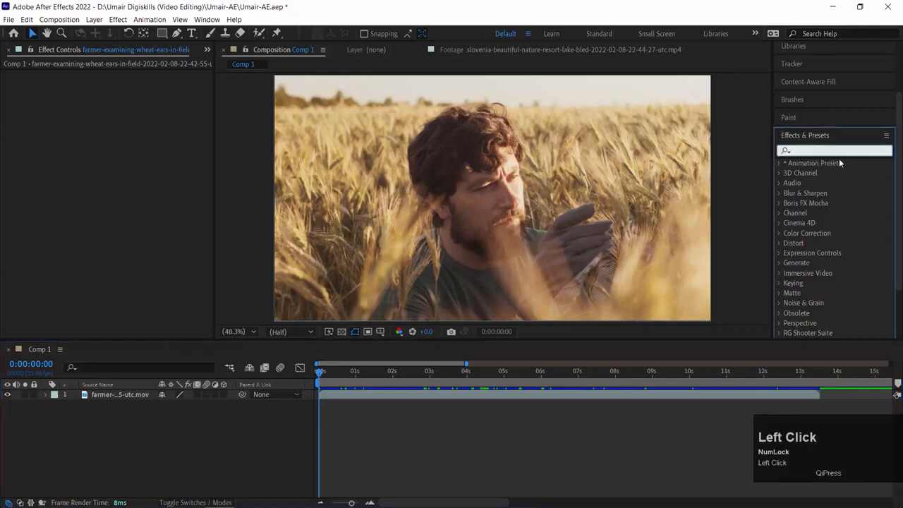
pyautogui.write('glass')
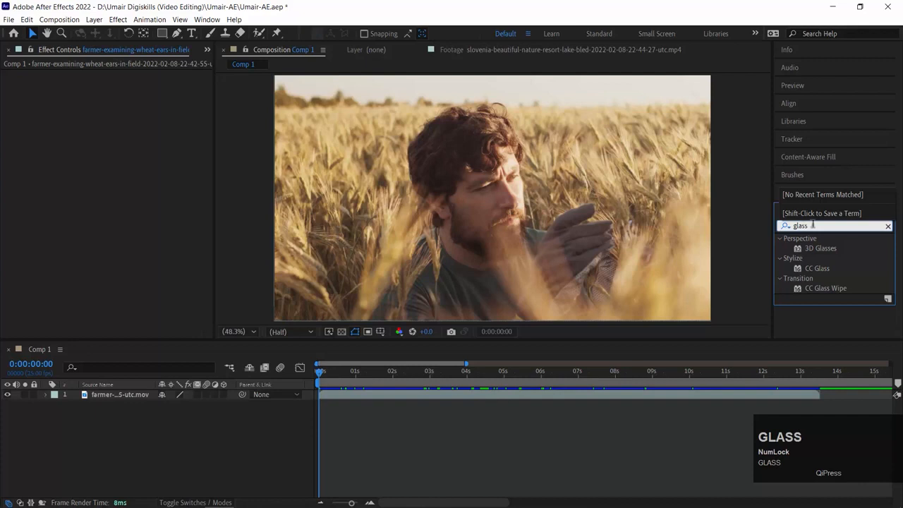
pyautogui.click(813, 268)
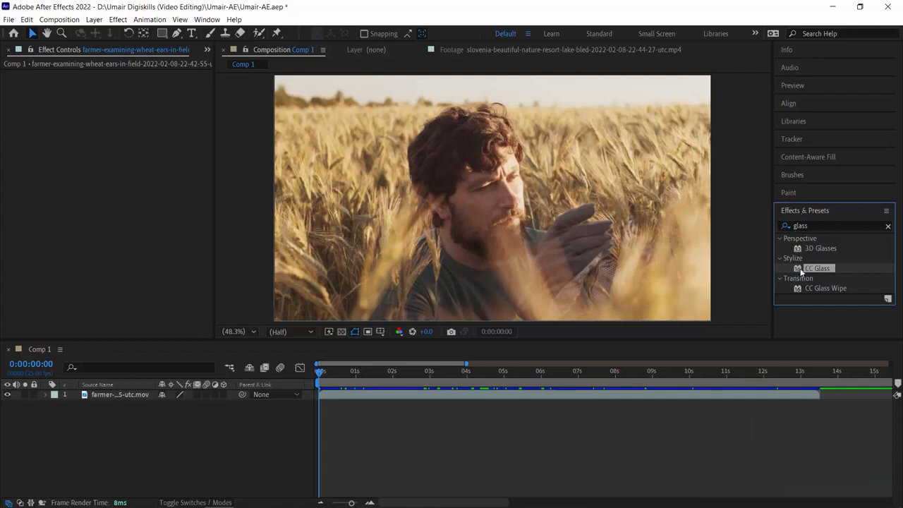
pyautogui.moveTo(799, 267); pyautogui.dragTo(114, 394)
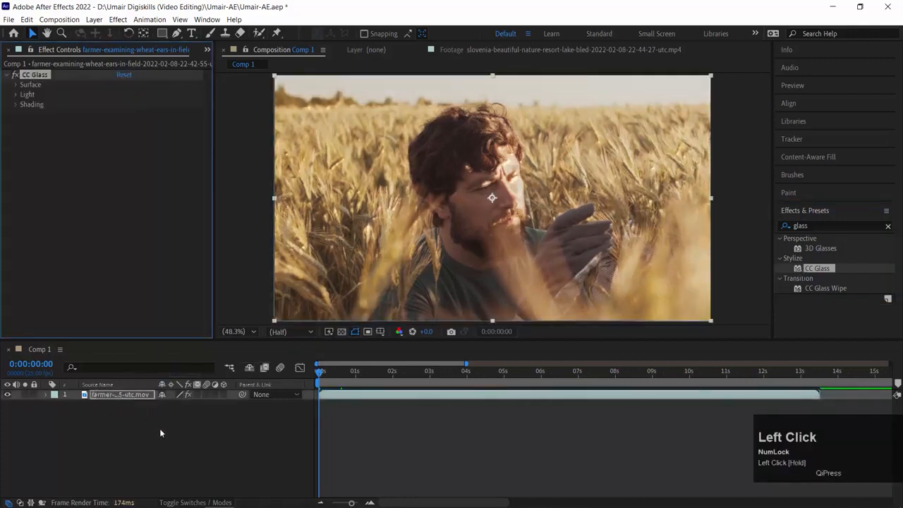
# - Expand CC Glass in the timeline and toggle the effect off and on to compare the image
pyautogui.click(45, 395)
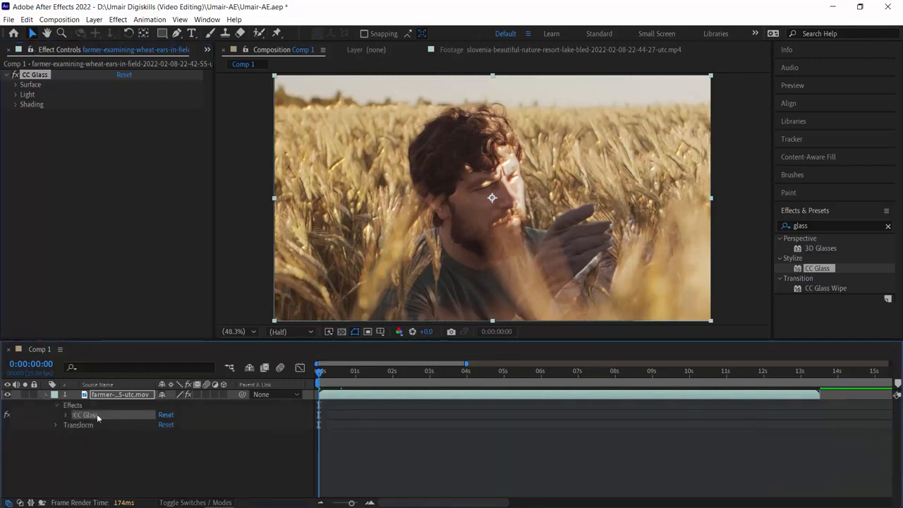
pyautogui.click(67, 415)
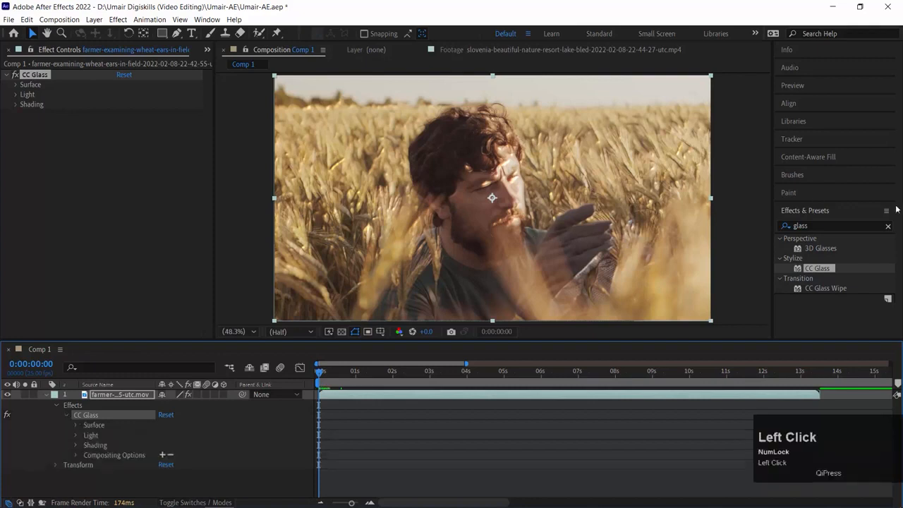
pyautogui.click(7, 415)
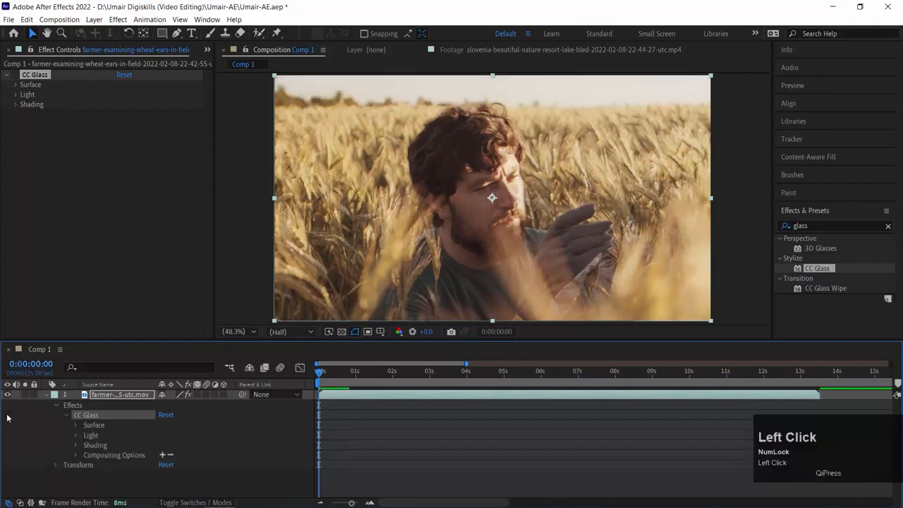
pyautogui.click(7, 415)
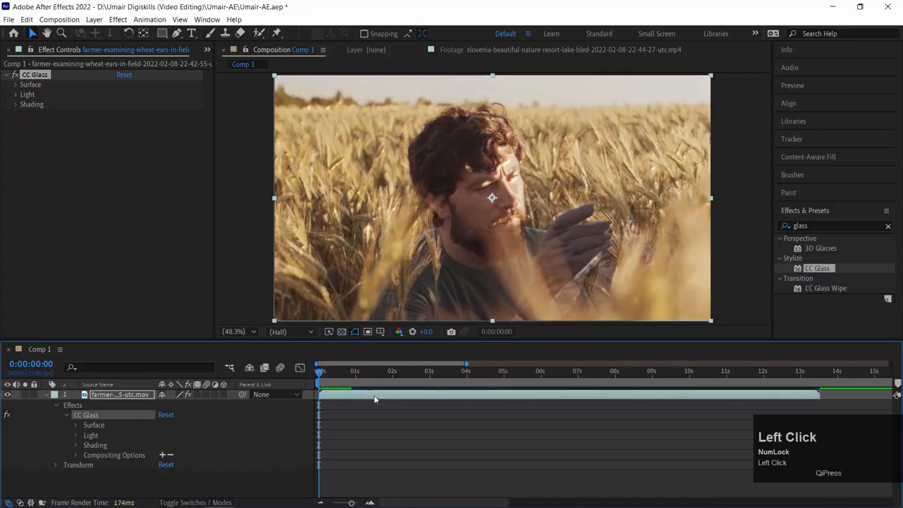
# - Expand CC Glass's Surface group and add keyframes for Property and Softness at 0:00:00:00
pyautogui.moveTo(322, 380); pyautogui.dragTo(262, 381)
pyautogui.click(75, 425)
pyautogui.click(96, 445)
pyautogui.click(96, 455)
# - Keyframe CC Glass's Softness at 0:00:01:18 with a value of about 45.6
pyautogui.moveTo(345, 380); pyautogui.dragTo(383, 379)
pyautogui.moveTo(164, 455); pyautogui.dragTo(226, 450)
pyautogui.moveTo(376, 381); pyautogui.dragTo(258, 382)
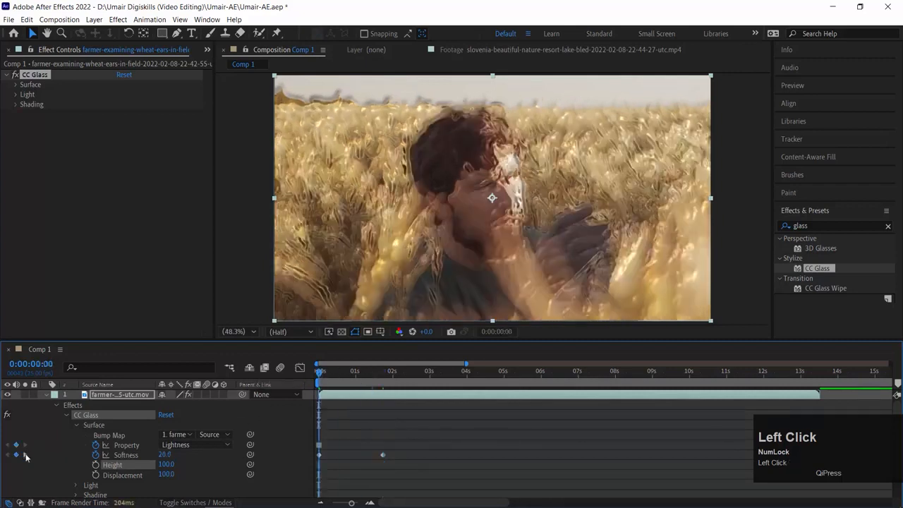
pyautogui.click(26, 455)
pyautogui.moveTo(163, 455); pyautogui.dragTo(169, 459)
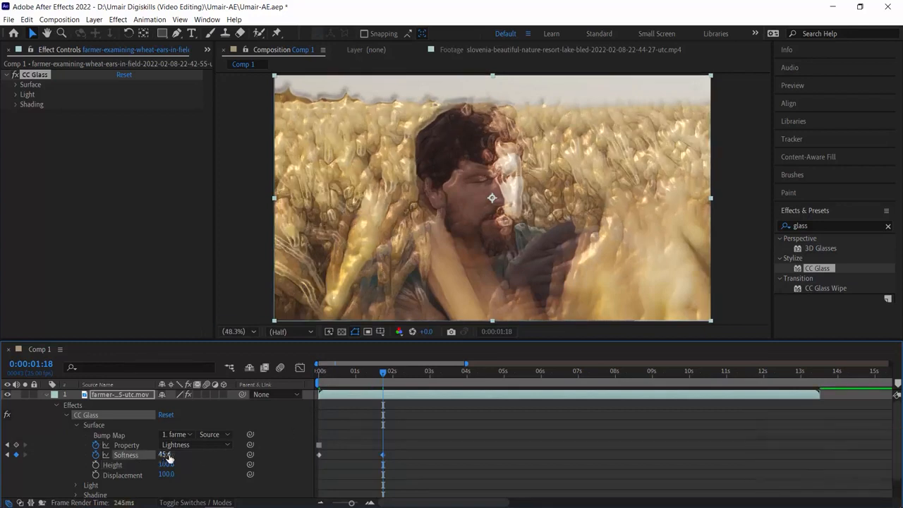
# - Play back the Softness animation from the start and stop at 0:00:03:11
pyautogui.press('space')
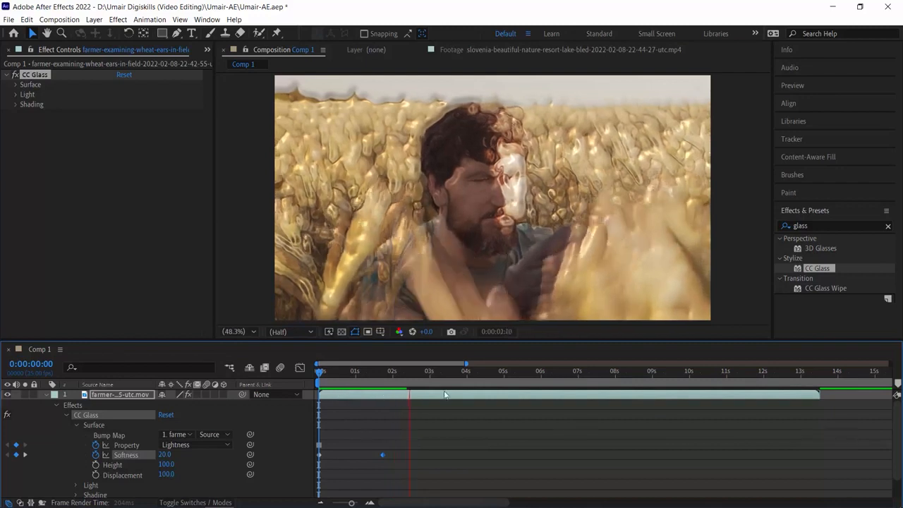
pyautogui.press('space')
pyautogui.click(292, 373)
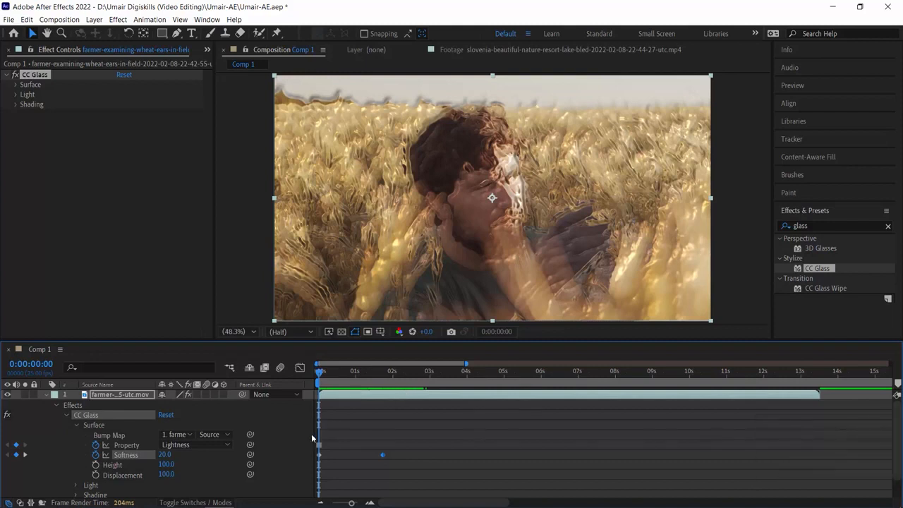
pyautogui.press('space')
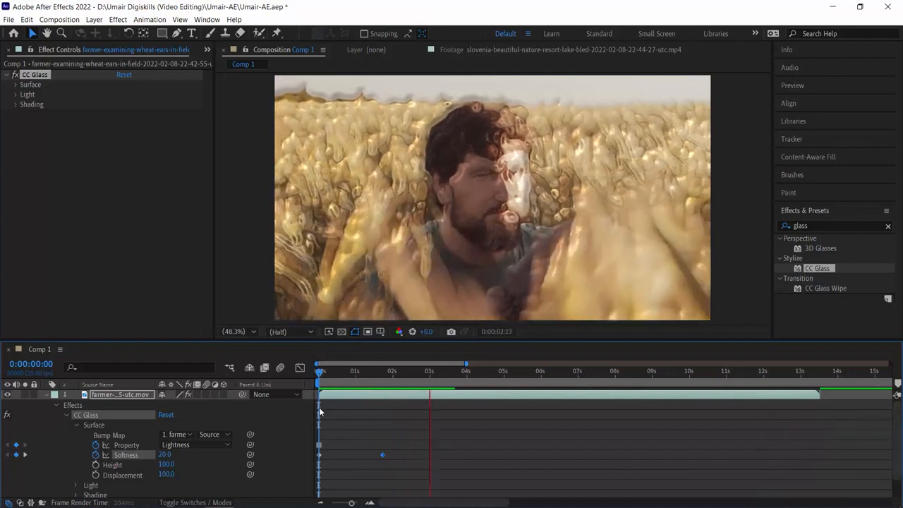
pyautogui.press('space')
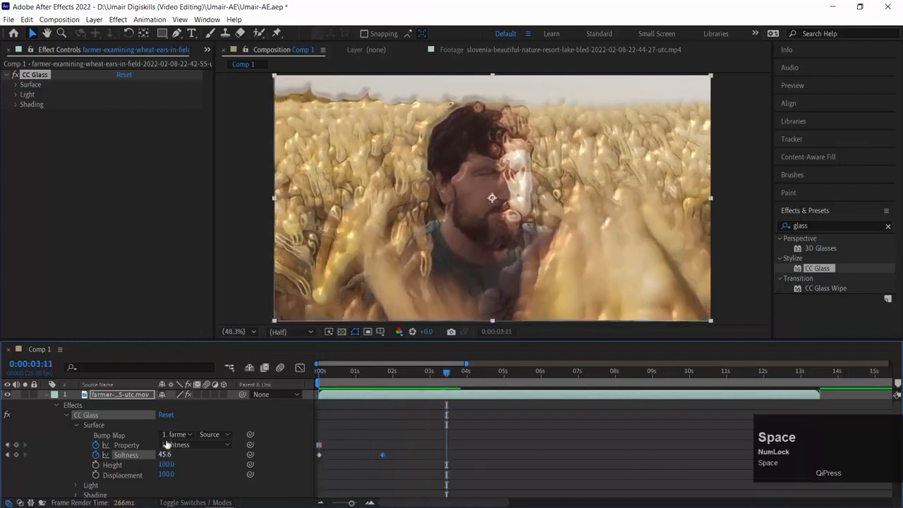
# - Reset CC Glass at 0:00:03:11 and set its Softness to 0 there
pyautogui.click(168, 417)
pyautogui.moveTo(168, 459); pyautogui.dragTo(47, 457)
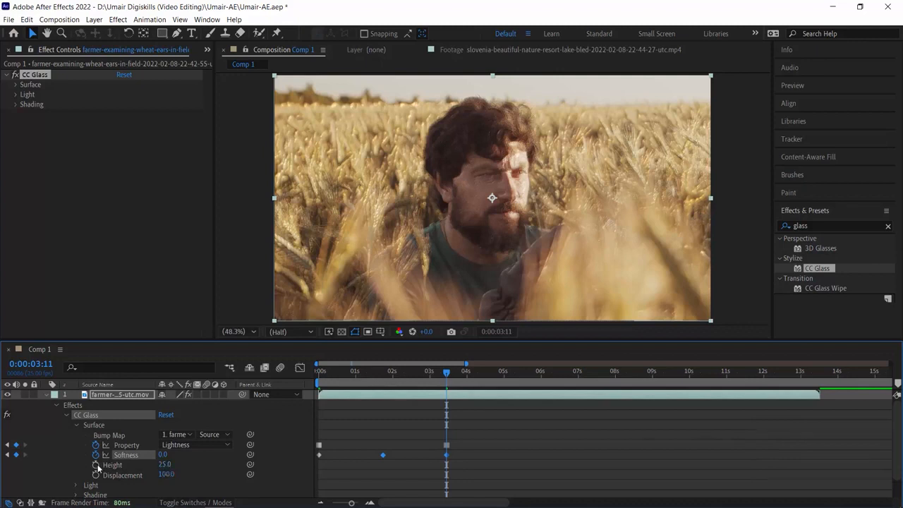
# - Keyframe CC Glass's Height at 25 at 0:00:01:18 and at 0 at 0:00:03:11
pyautogui.click(96, 465)
pyautogui.click(7, 455)
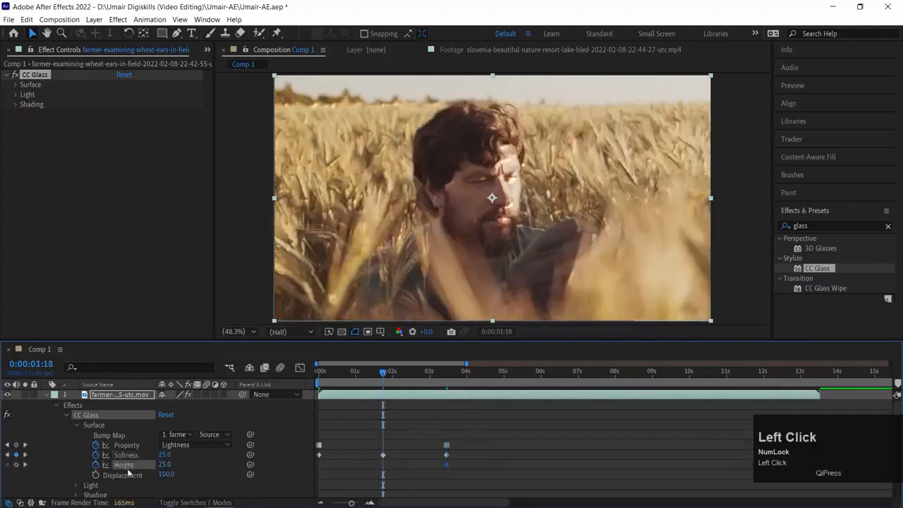
pyautogui.click(26, 465)
pyautogui.moveTo(163, 467); pyautogui.dragTo(166, 468)
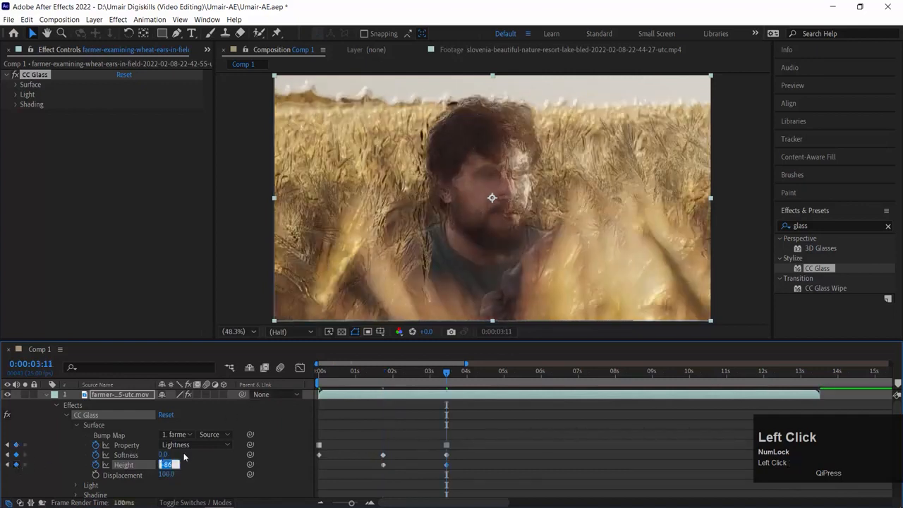
pyautogui.write('0')
pyautogui.press('Return')
# - Play back the combined Softness and Height animation twice from the start of the composition
pyautogui.moveTo(343, 374); pyautogui.dragTo(211, 352)
pyautogui.press('space')
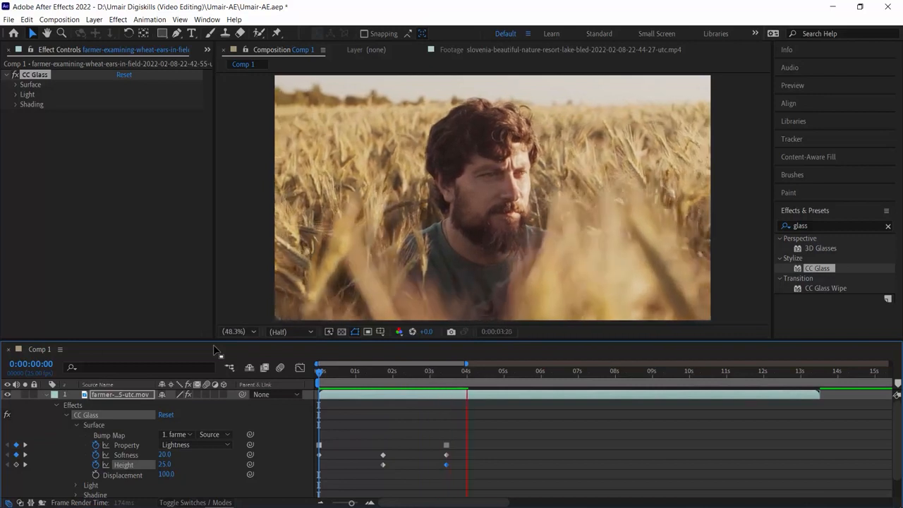
pyautogui.press('space')
pyautogui.moveTo(357, 377); pyautogui.dragTo(264, 371)
pyautogui.press('space')
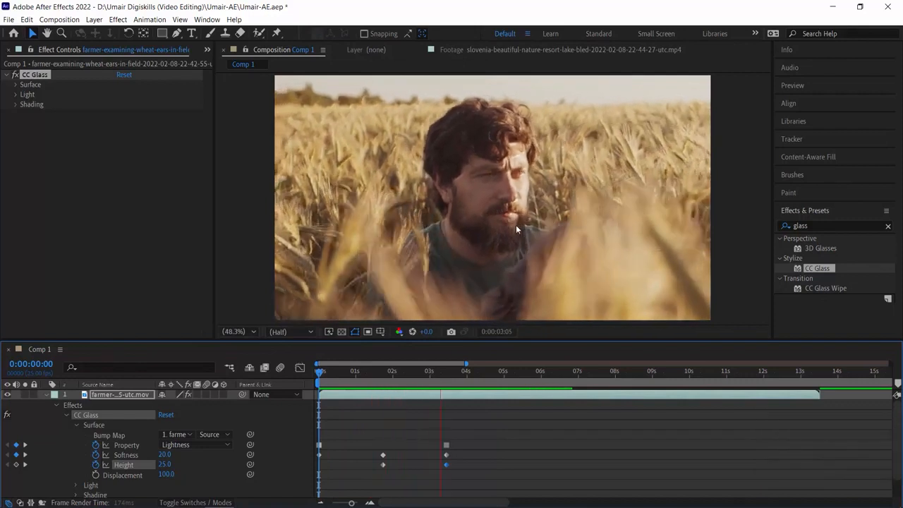
pyautogui.press('space')
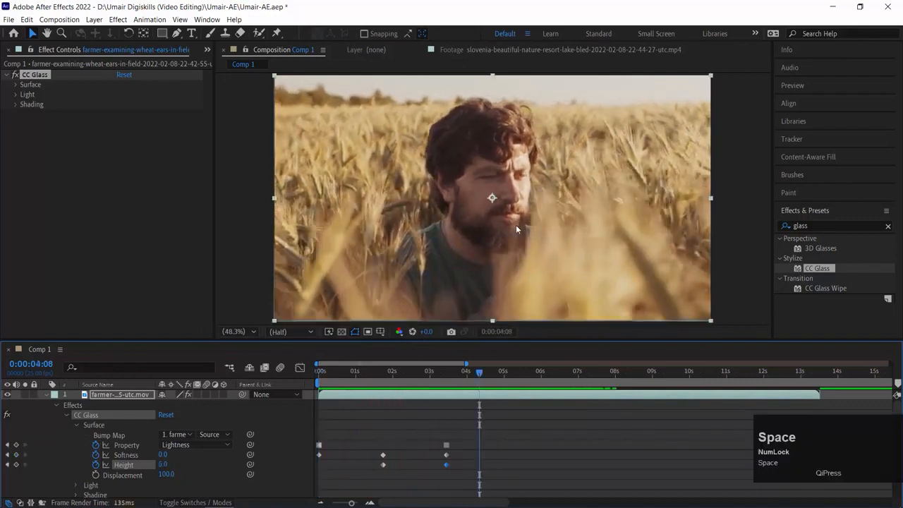